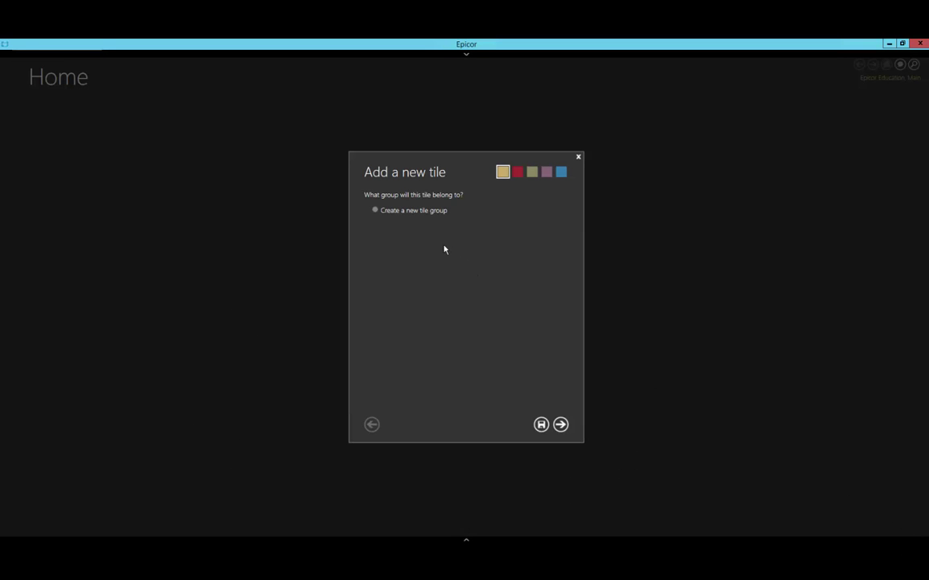
Step: Begin a General Epicor Recent Forms List tile in a new tile group
click(385, 214)
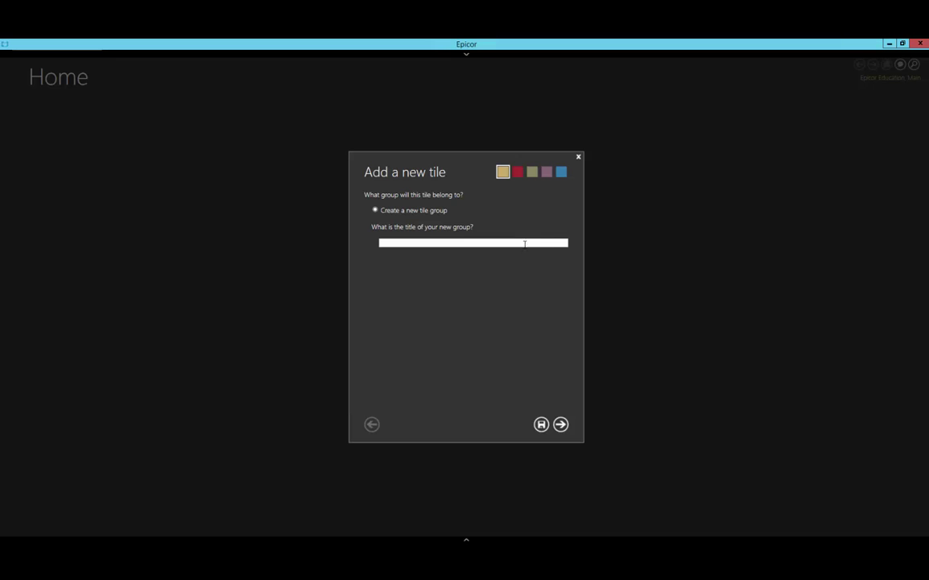
click(560, 425)
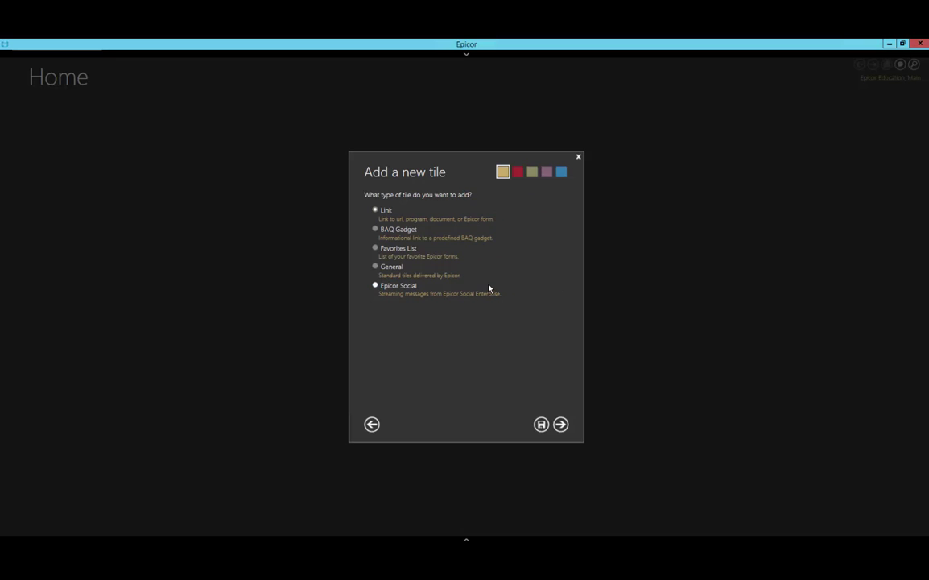
click(410, 270)
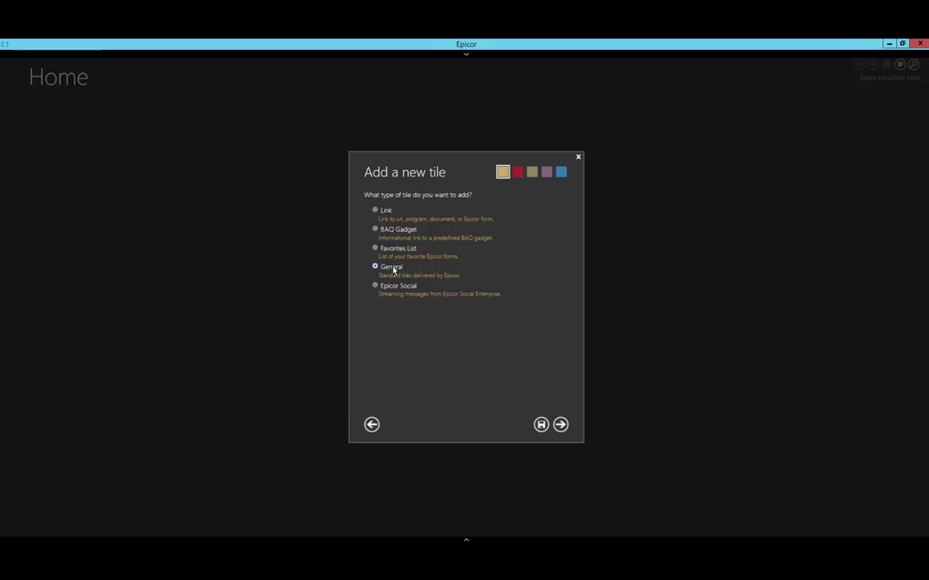
click(562, 424)
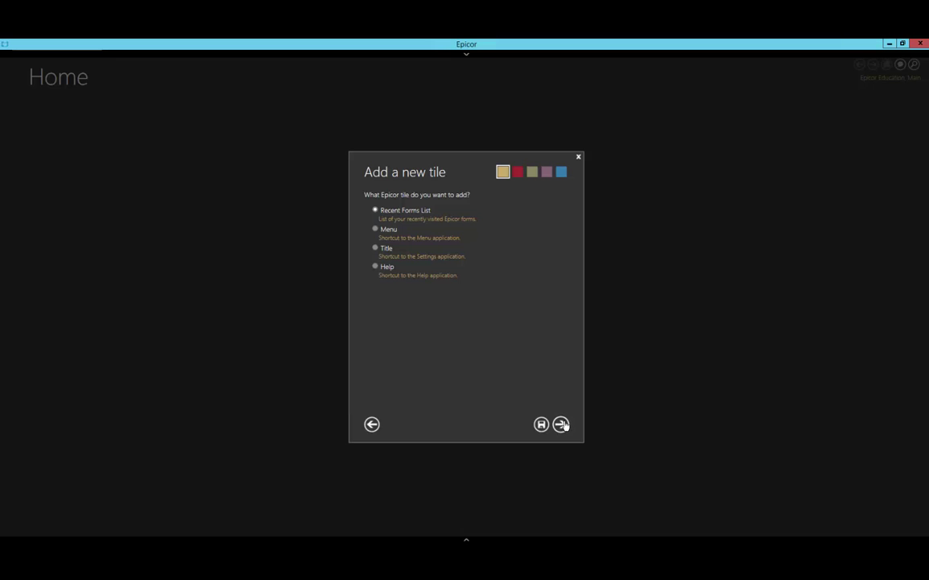
click(561, 424)
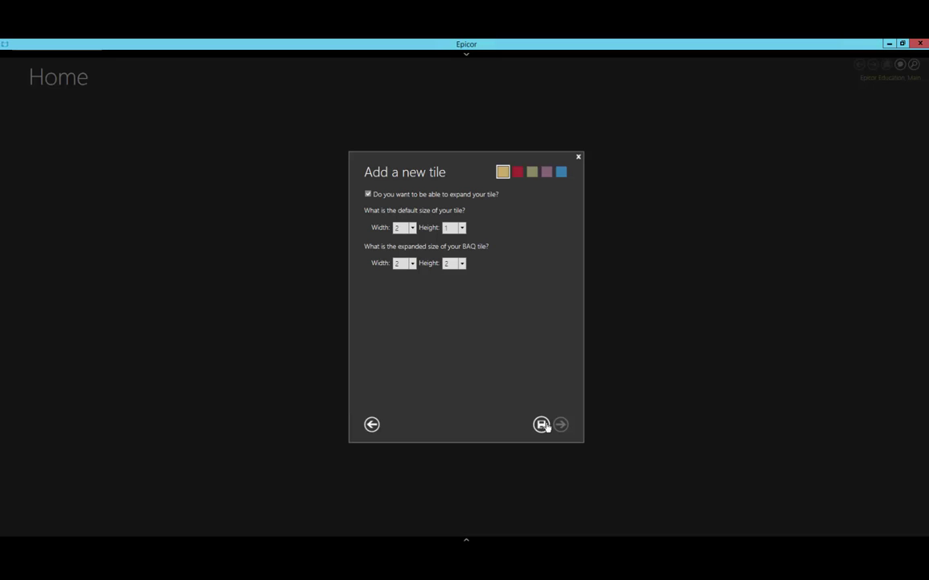
Step: Colour the Recent Forms tile purple and save it to the Home page
click(547, 173)
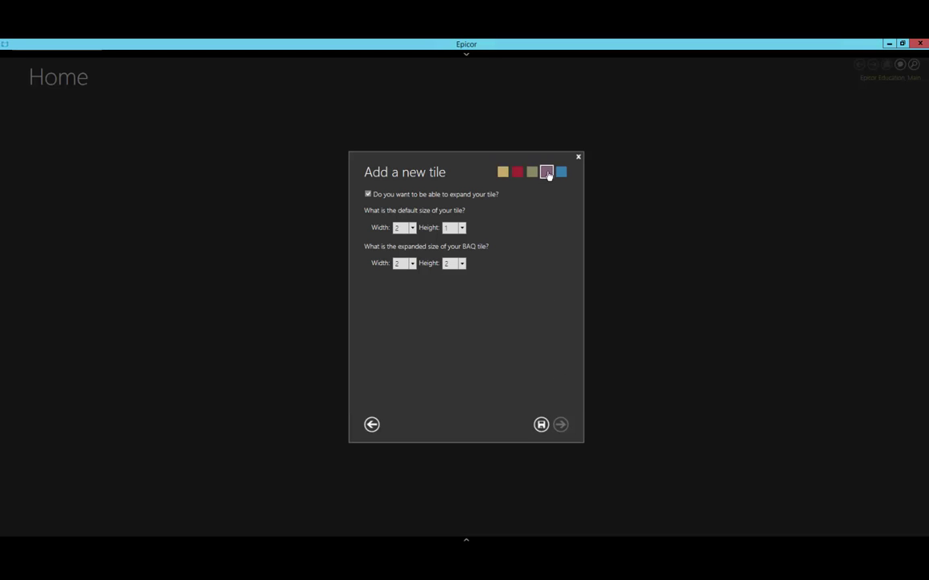
click(541, 425)
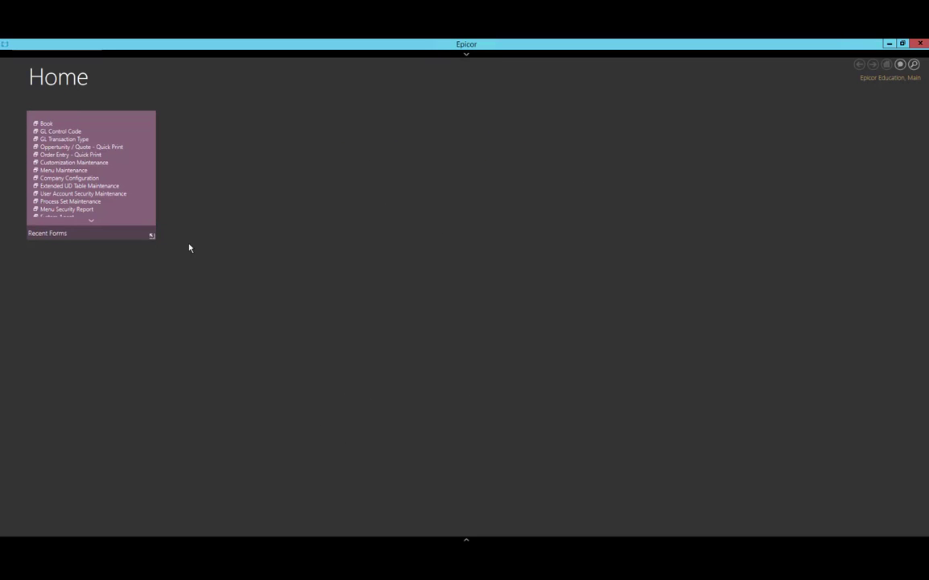
Step: Collapse the Recent Forms tile to its small size, then expand it back to full size
click(152, 235)
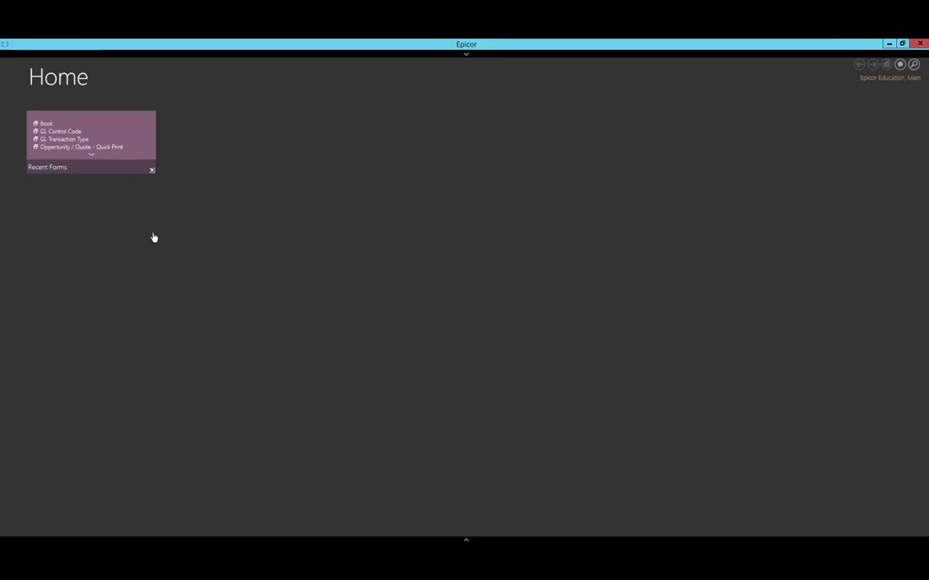
click(152, 172)
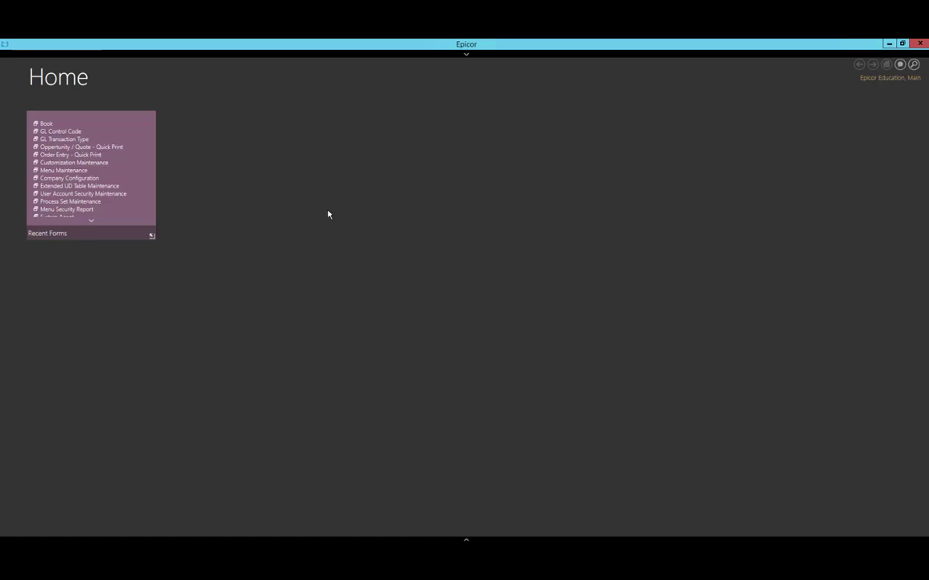
right_click(212, 159)
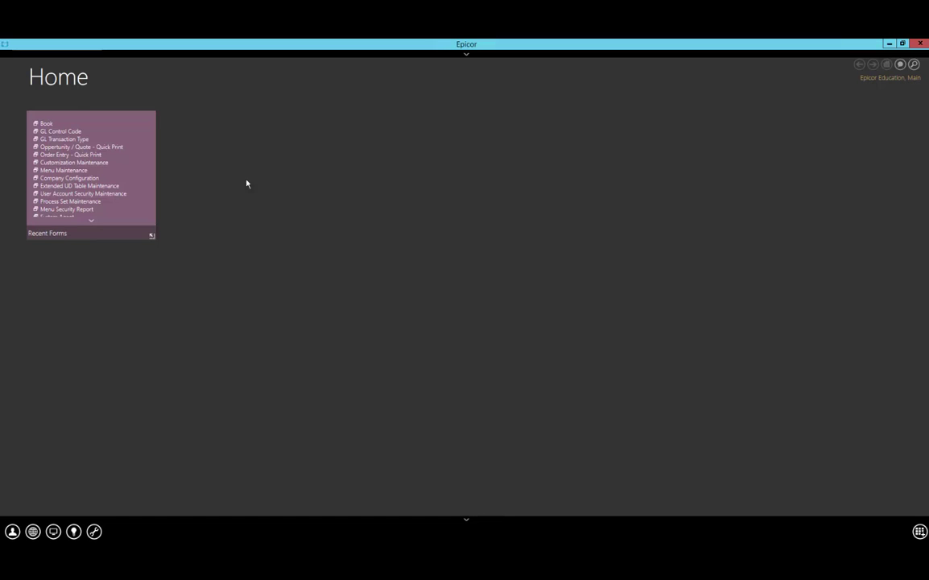
Step: Start a Favorites List tile titled 'Favorites' in a new group named 'Favroites'
click(919, 530)
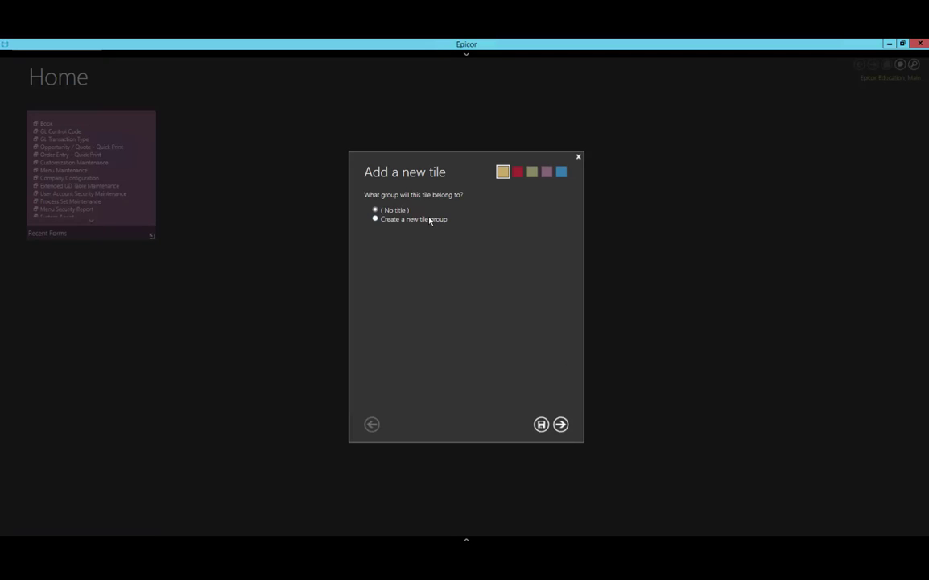
click(432, 220)
click(438, 251)
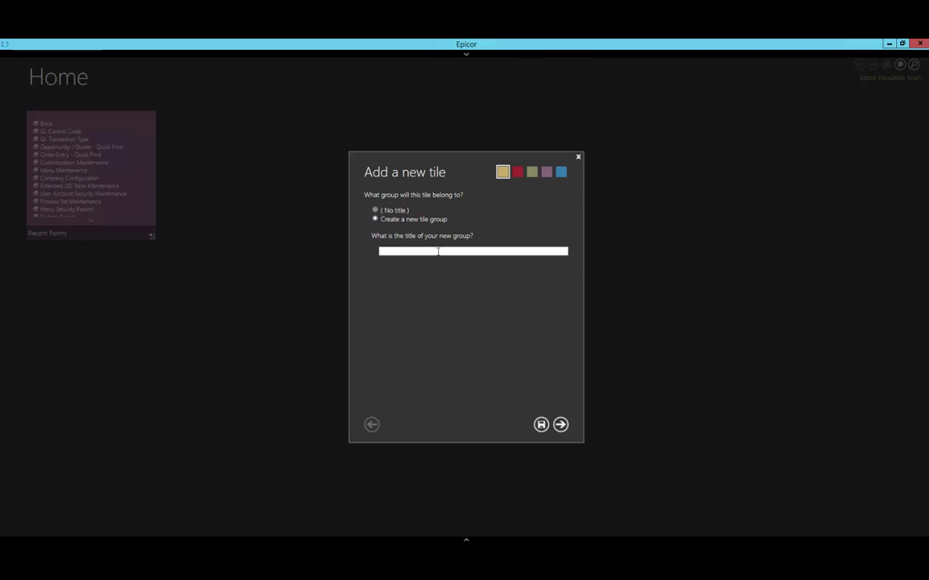
text(Favroites)
click(561, 425)
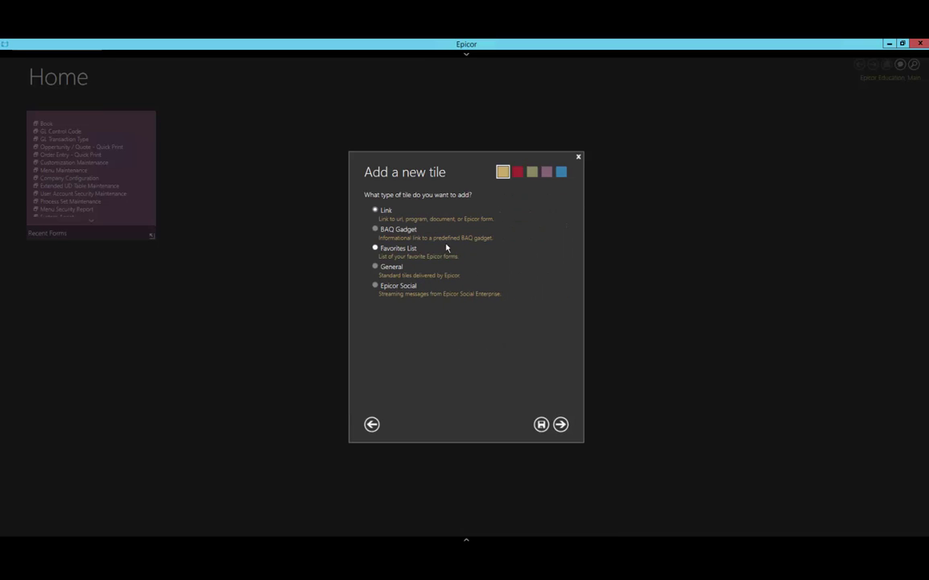
click(399, 251)
click(563, 428)
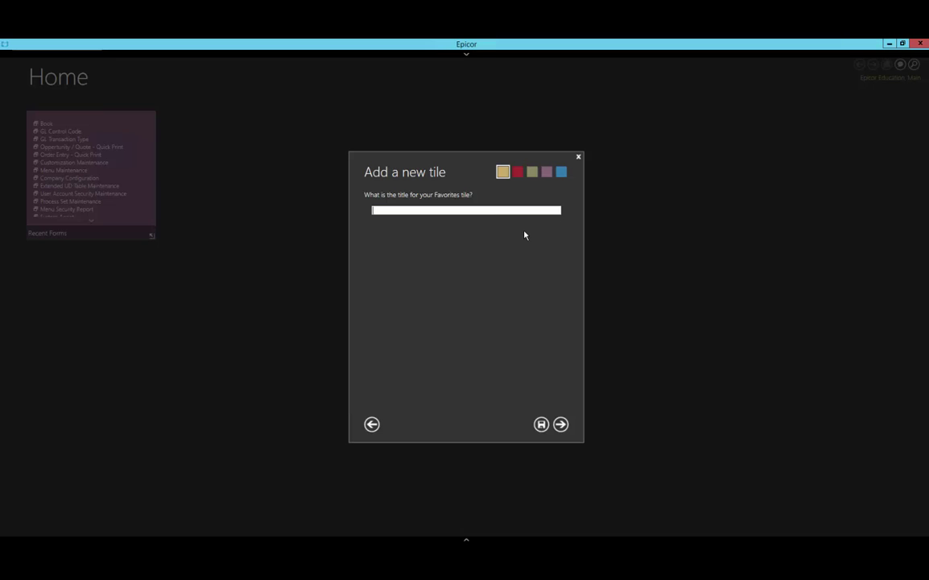
text(Favorites)
Step: Size the Favorites tile 3×3, make it non-expandable, and save it
click(560, 425)
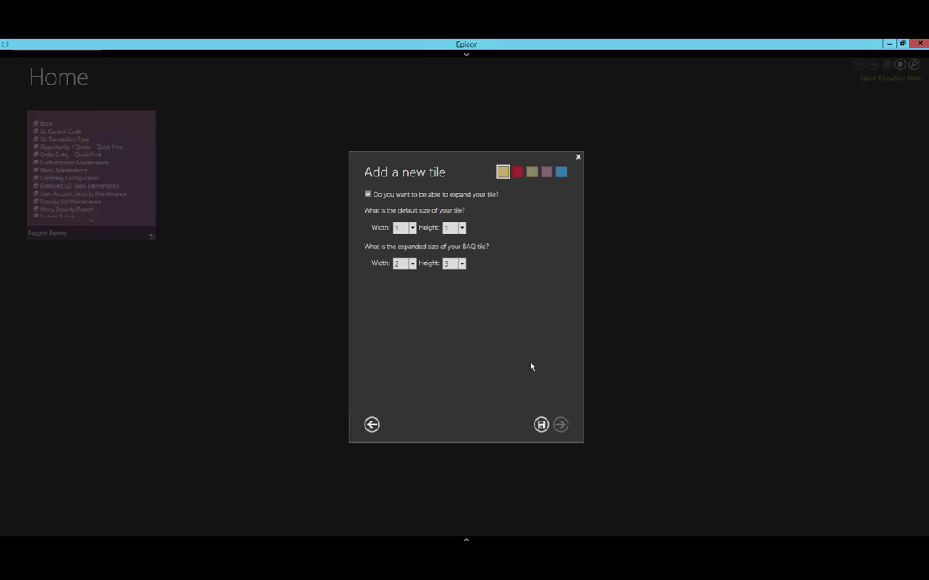
click(414, 228)
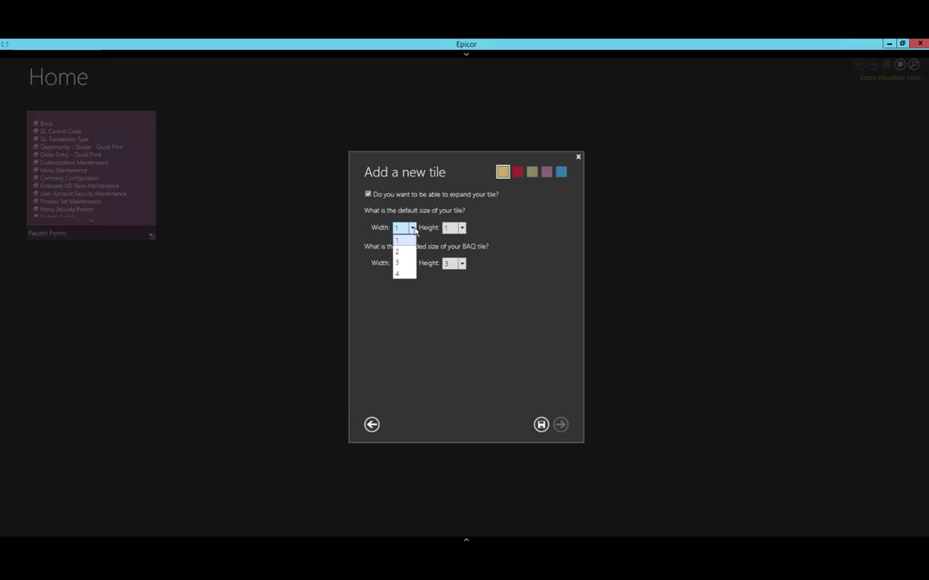
click(402, 263)
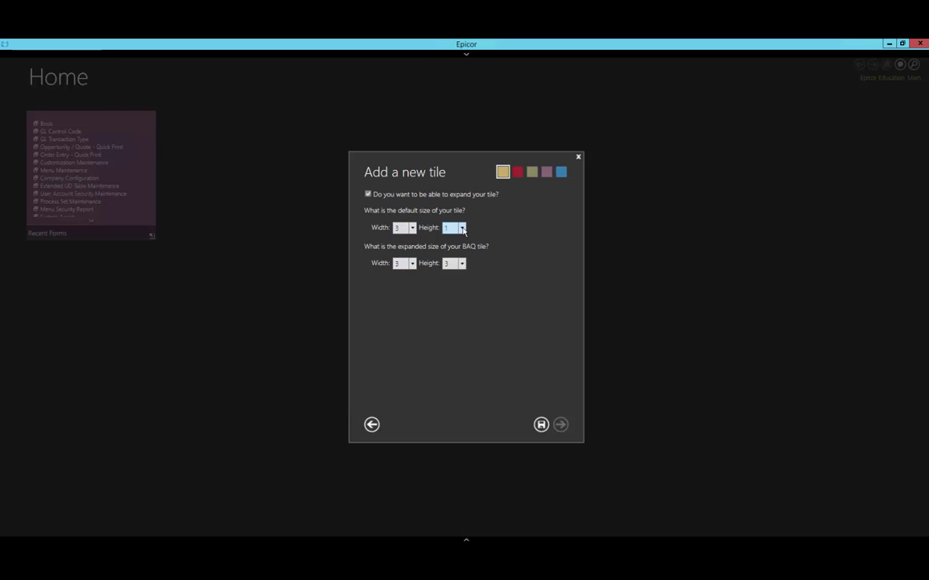
click(463, 228)
click(450, 263)
click(368, 194)
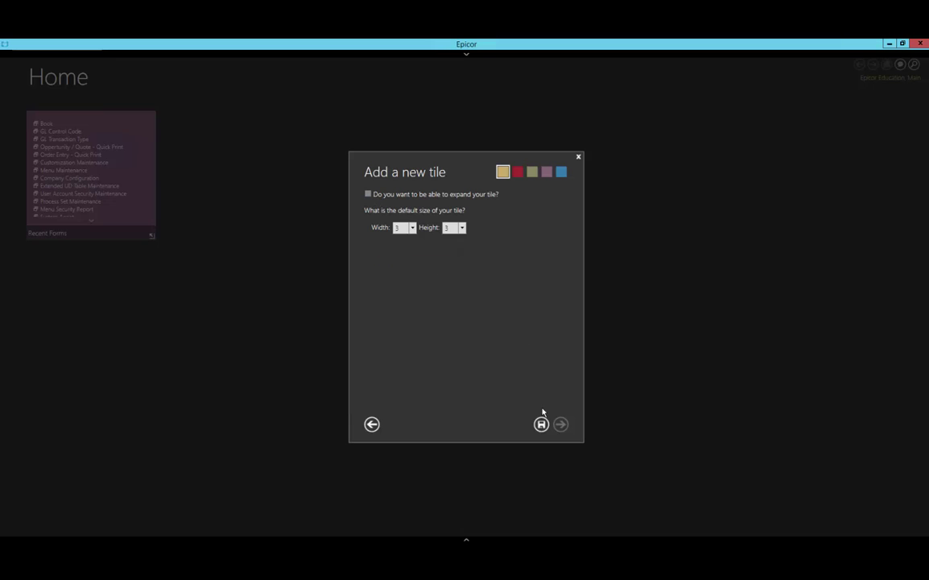
click(541, 423)
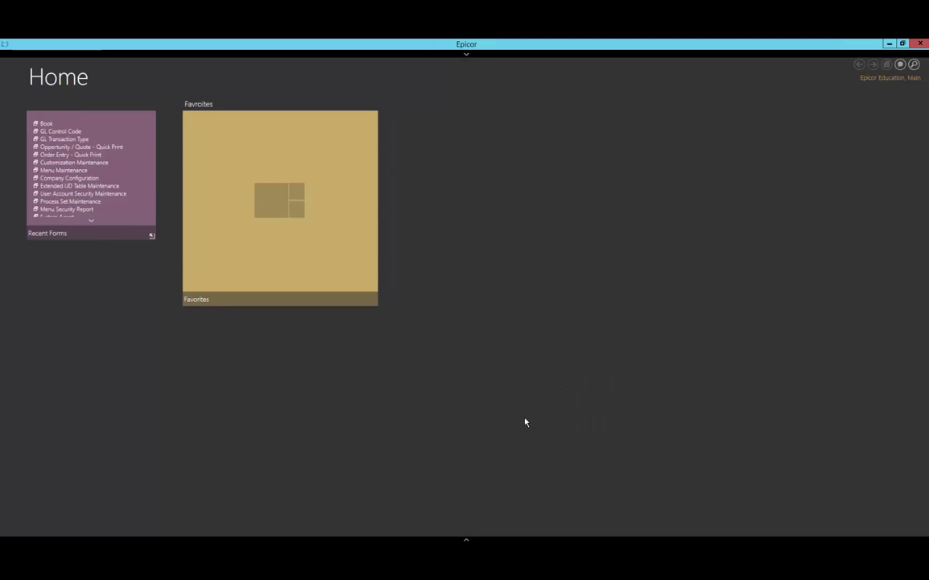
right_click(346, 220)
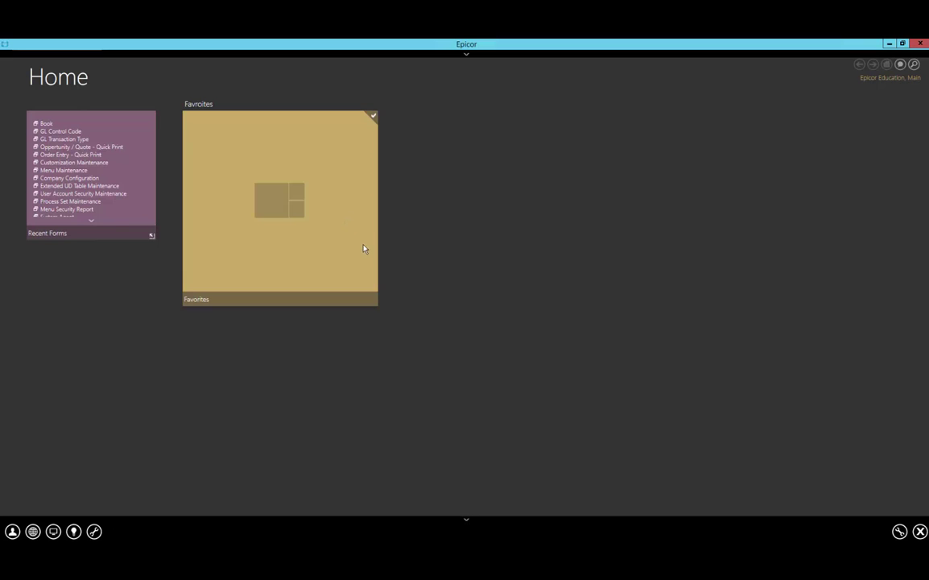
click(897, 532)
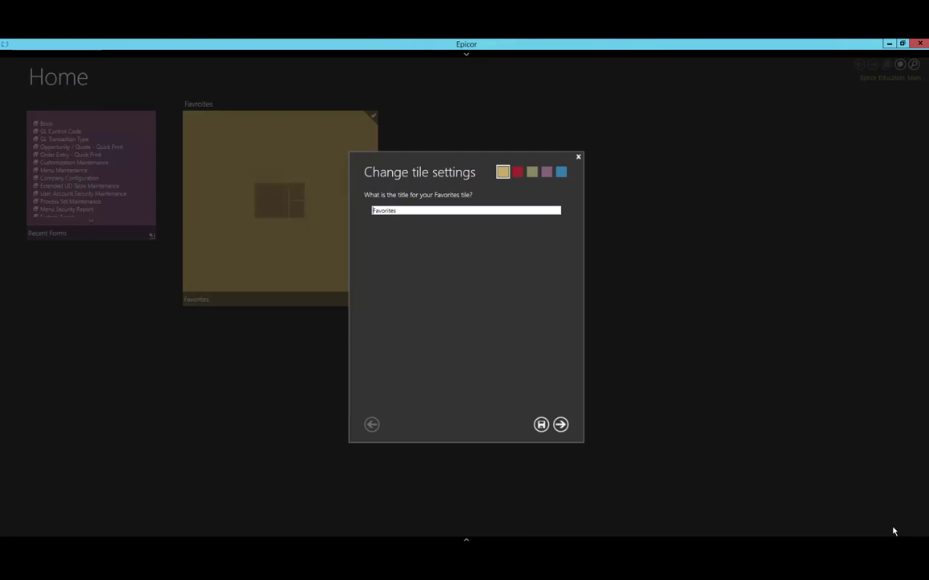
click(561, 424)
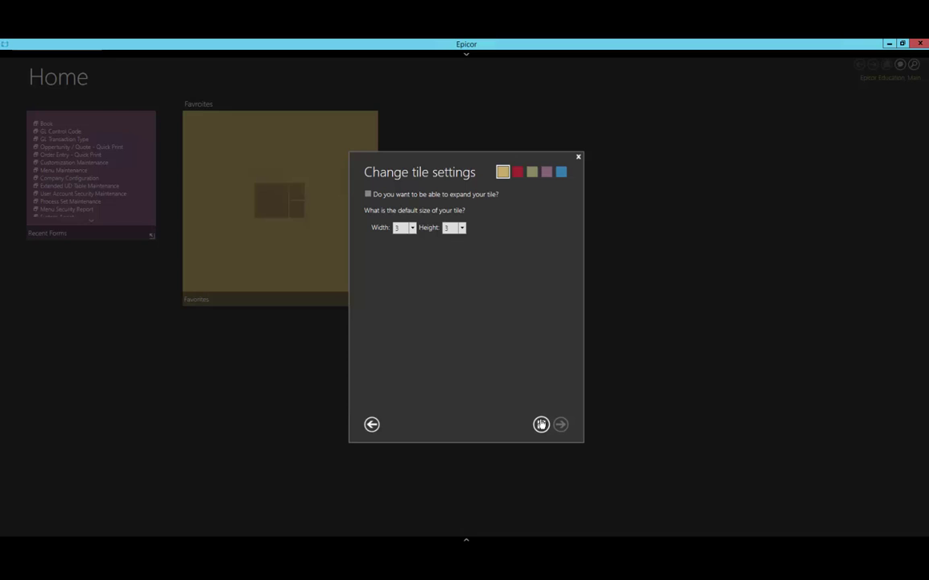
click(541, 424)
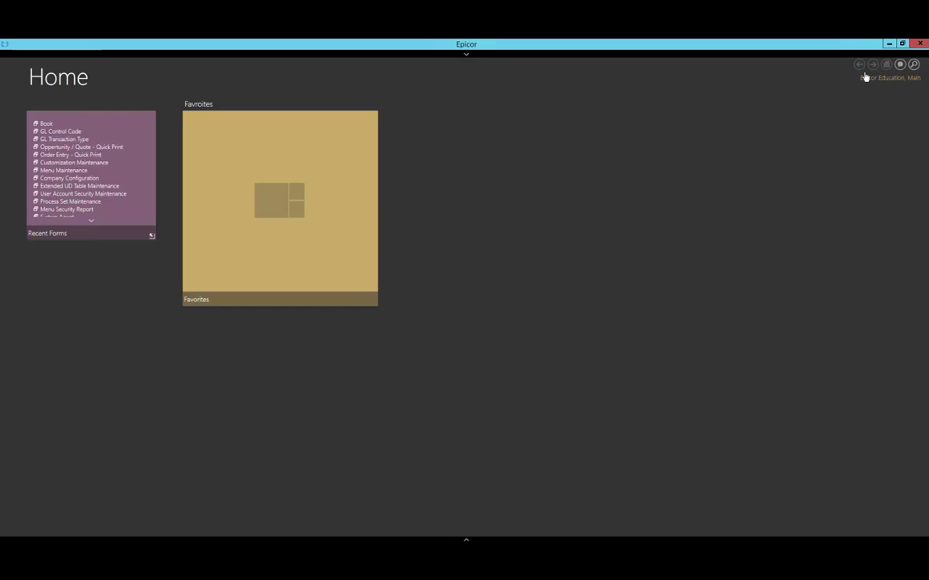
Step: Create a new 'Epicor' tile group and add the standard Menu tile to it
right_click(687, 186)
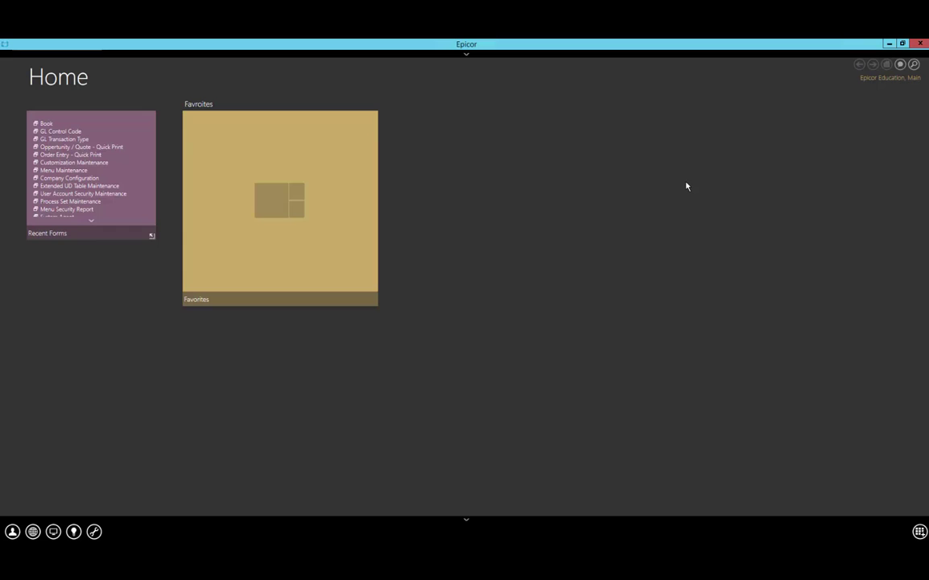
click(918, 531)
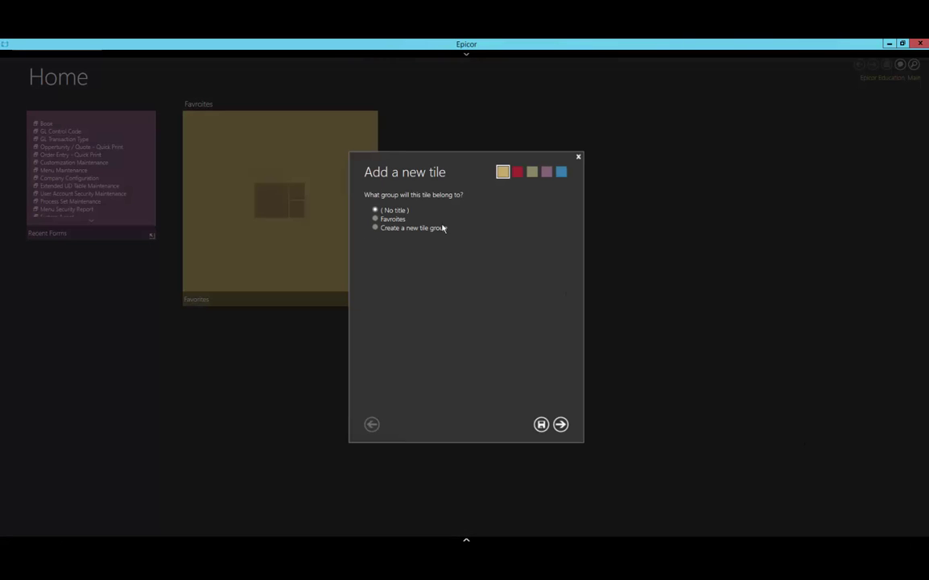
click(394, 231)
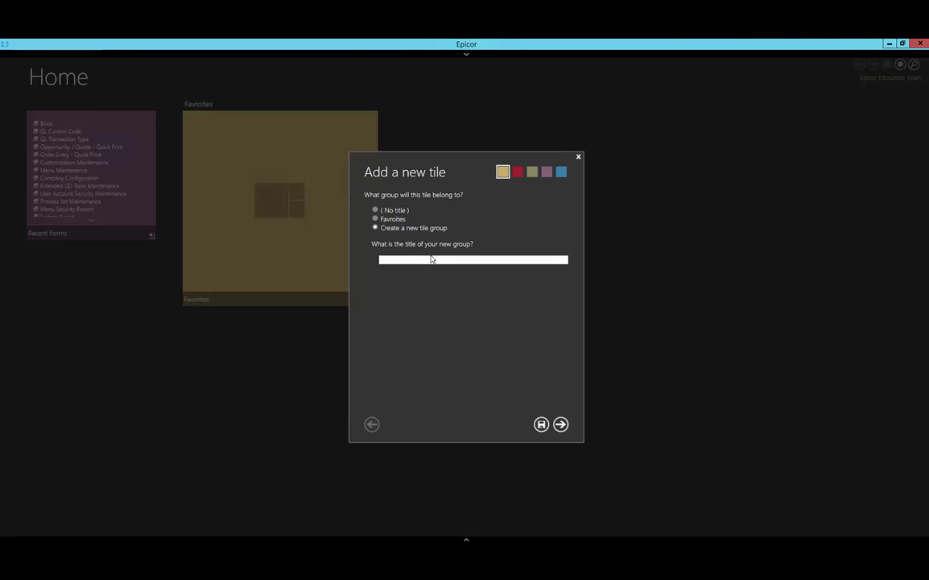
text(Epicor)
click(561, 425)
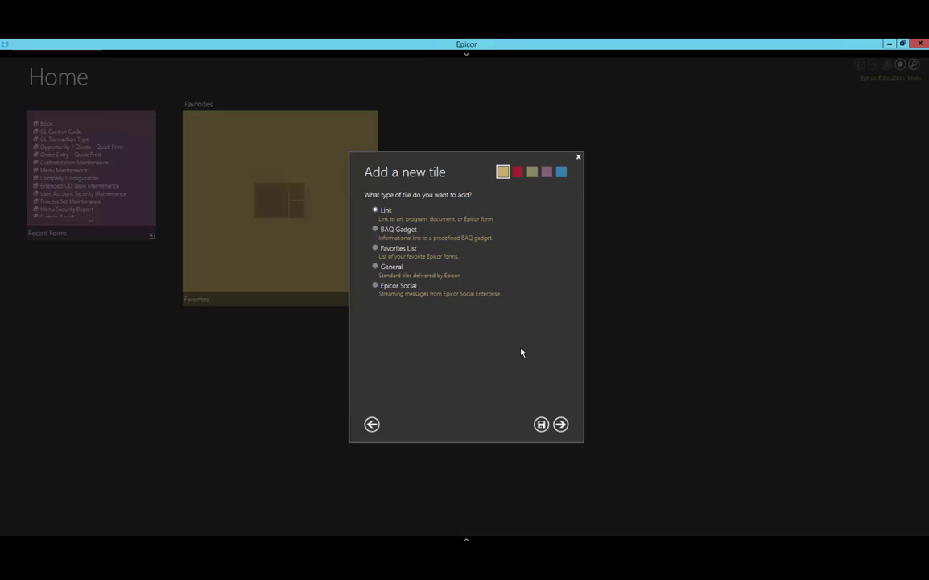
click(388, 268)
click(561, 424)
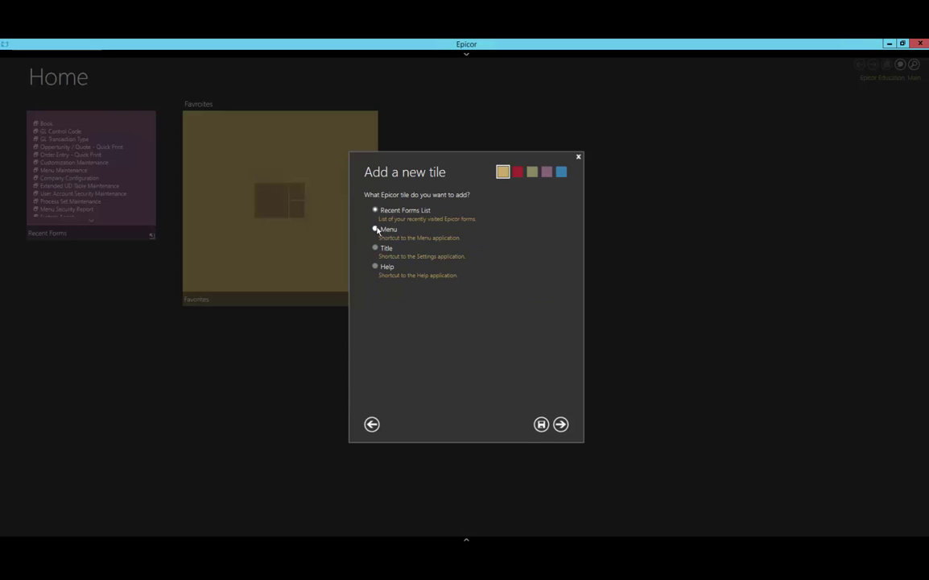
click(561, 425)
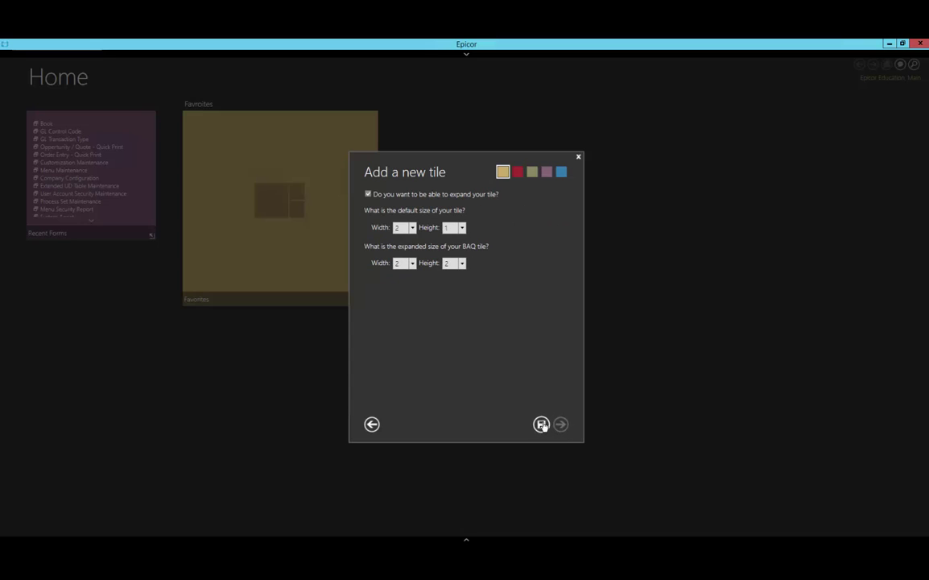
click(542, 425)
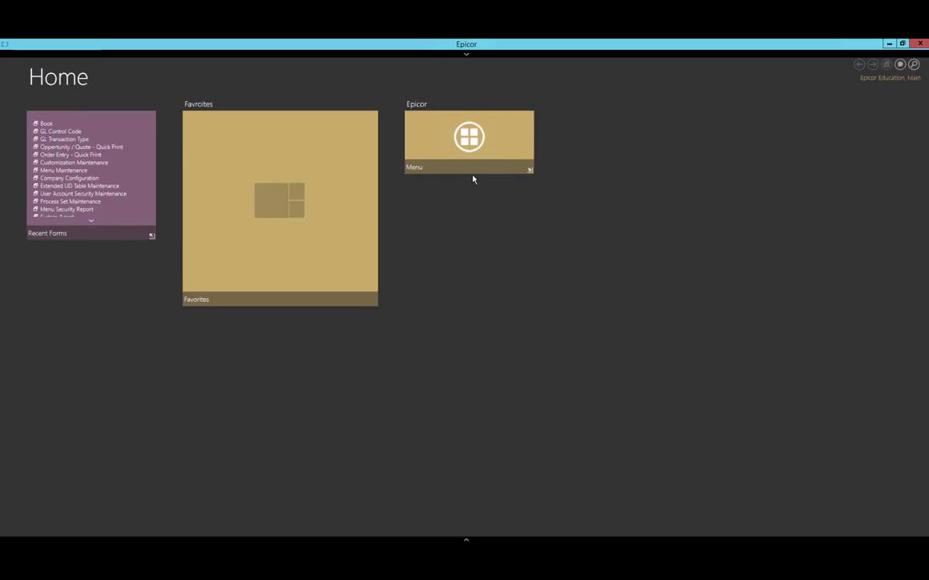
Step: Add Order Entry from the Menu page to the first Favorites tile, then return Home
click(465, 140)
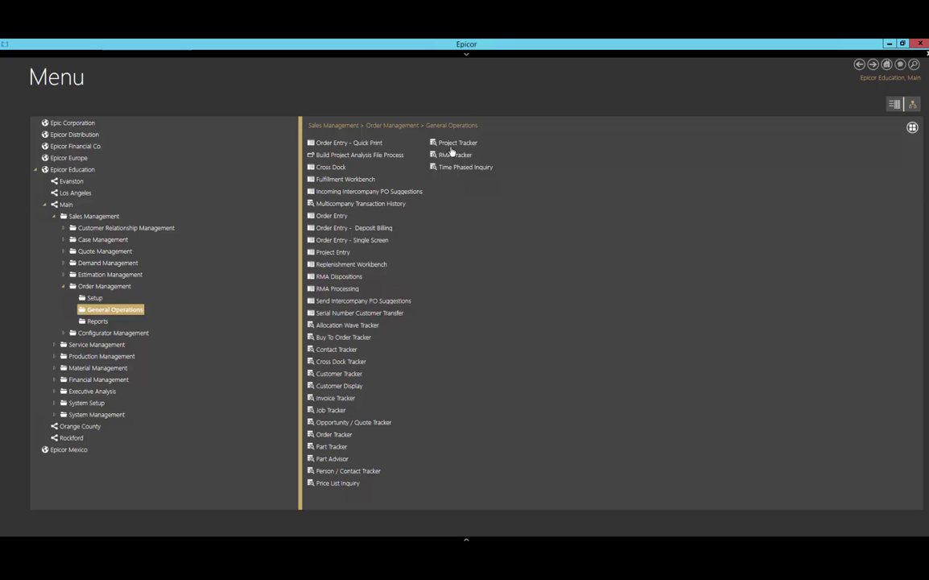
click(341, 218)
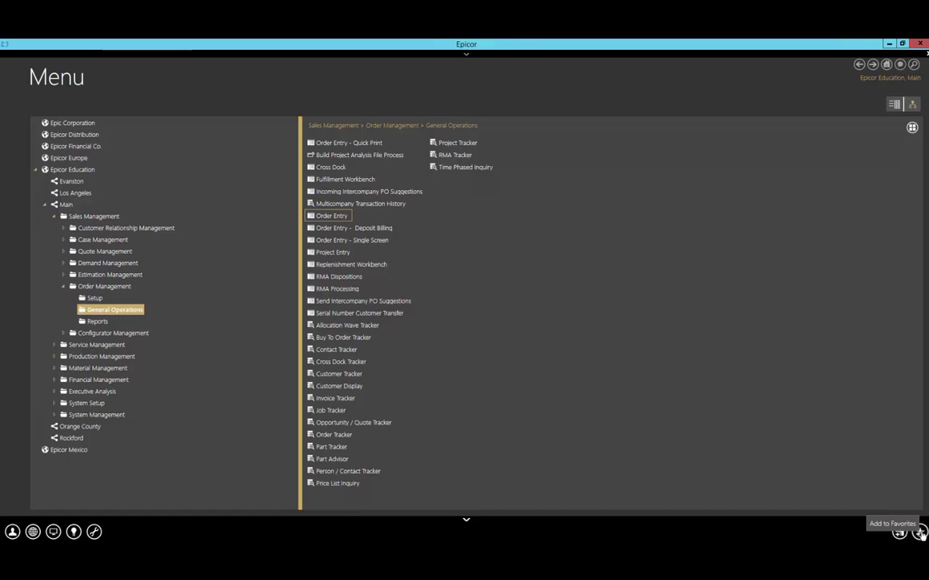
click(920, 533)
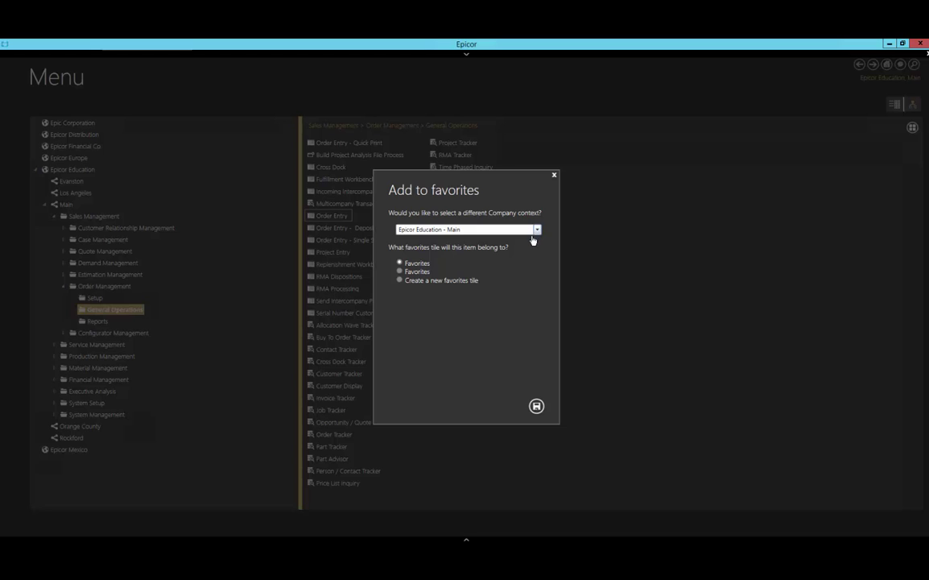
click(399, 263)
click(537, 407)
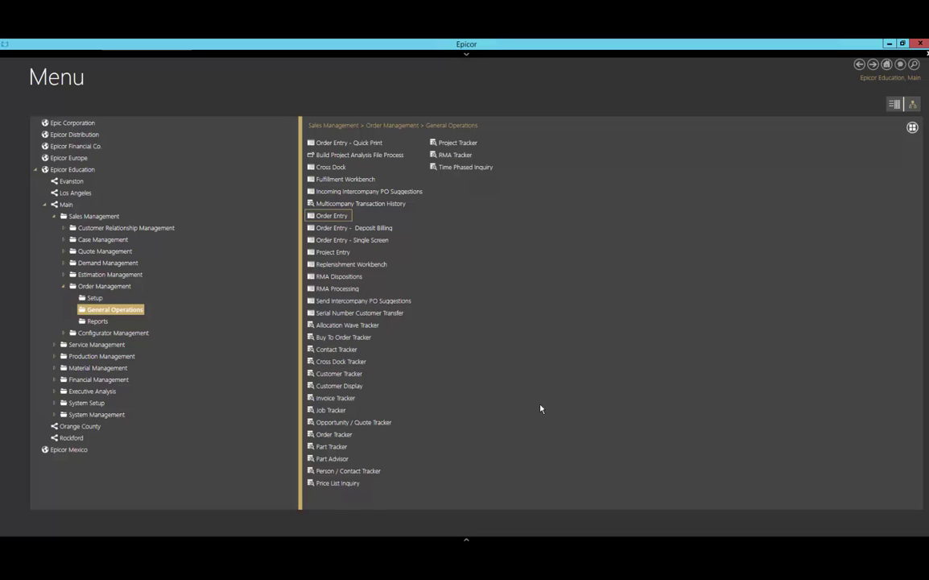
click(887, 63)
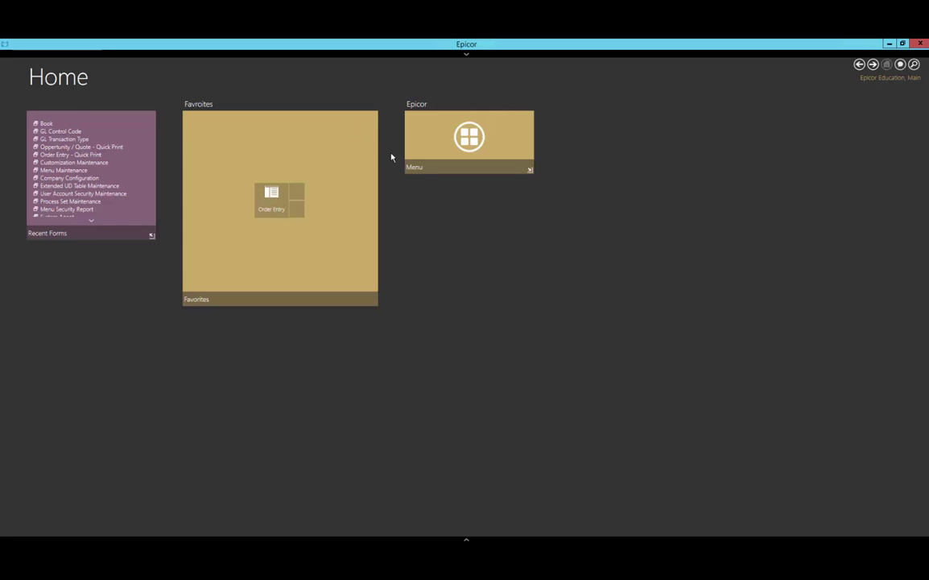
Step: Add the standard Settings shortcut tile to the Epicor group, then check it opens Settings
right_click(518, 318)
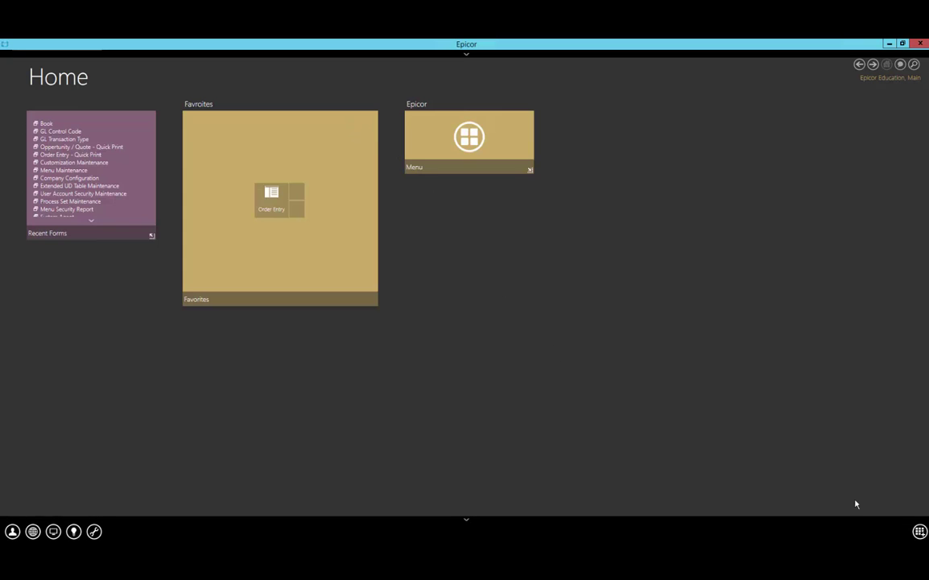
click(920, 532)
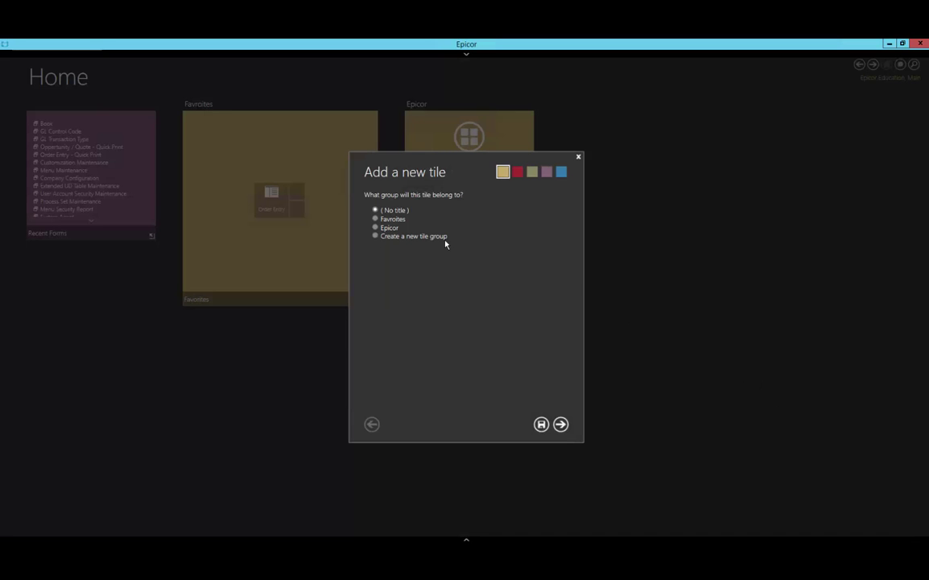
click(394, 228)
click(560, 425)
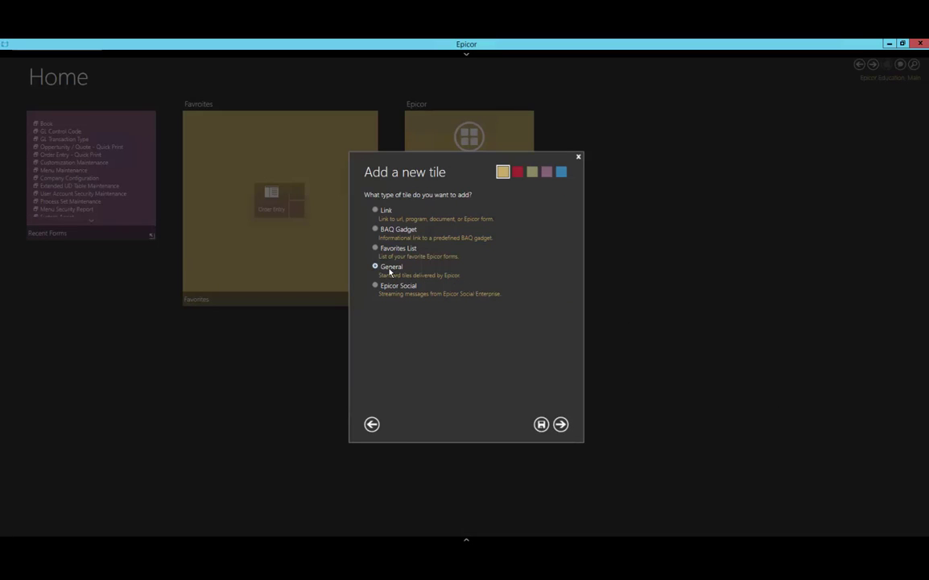
click(562, 425)
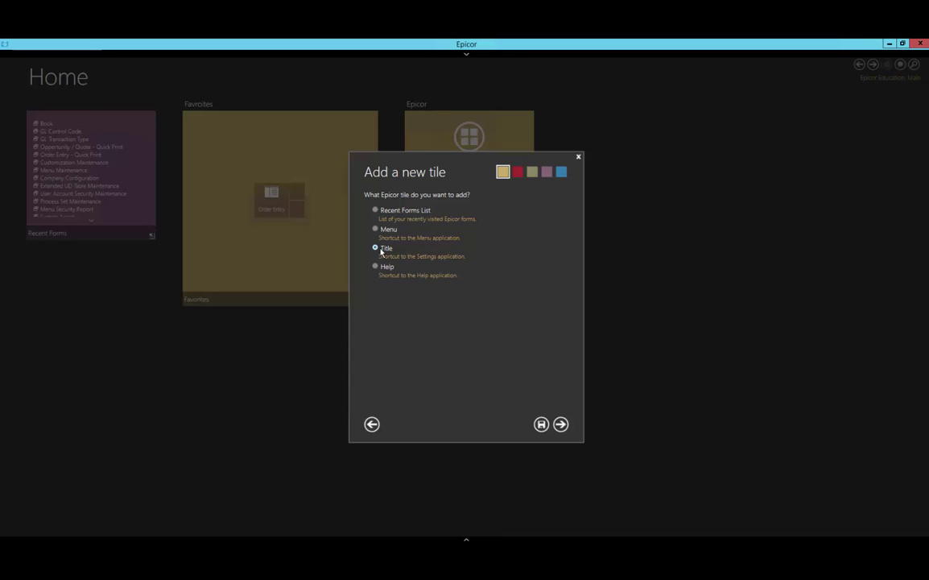
click(562, 425)
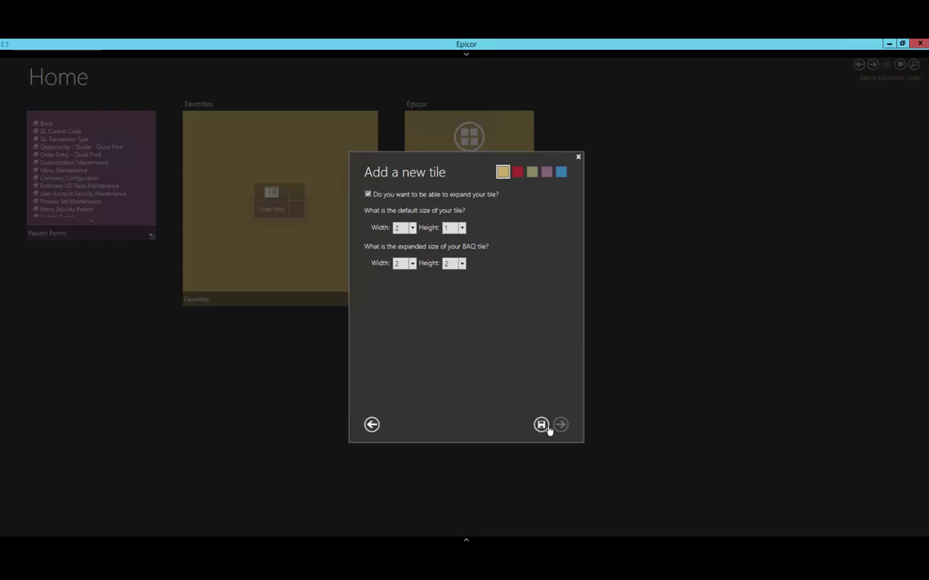
click(542, 425)
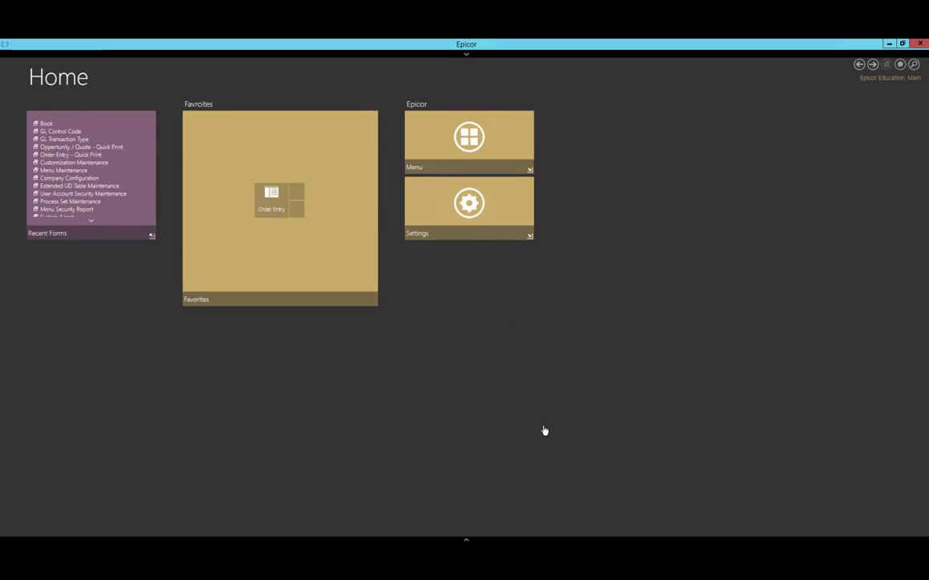
click(481, 217)
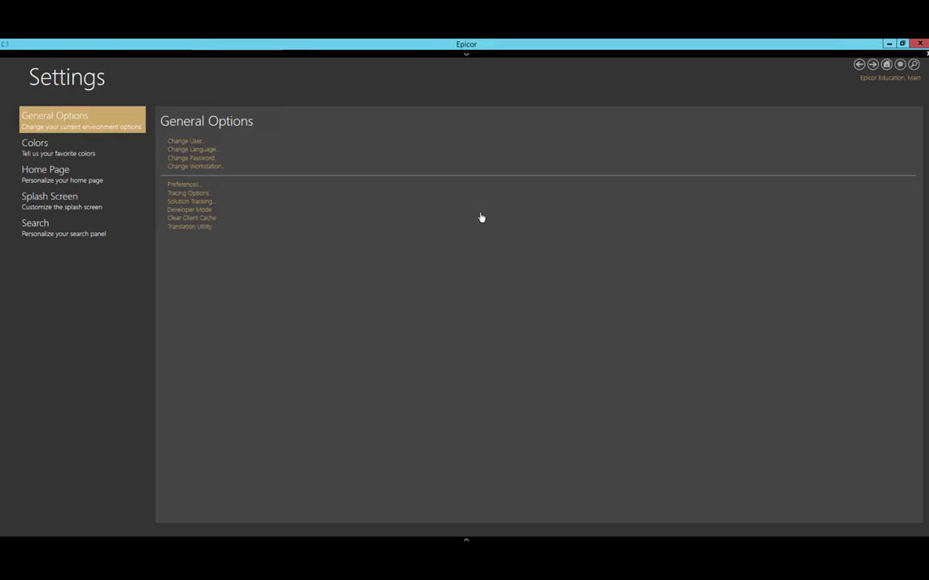
click(886, 65)
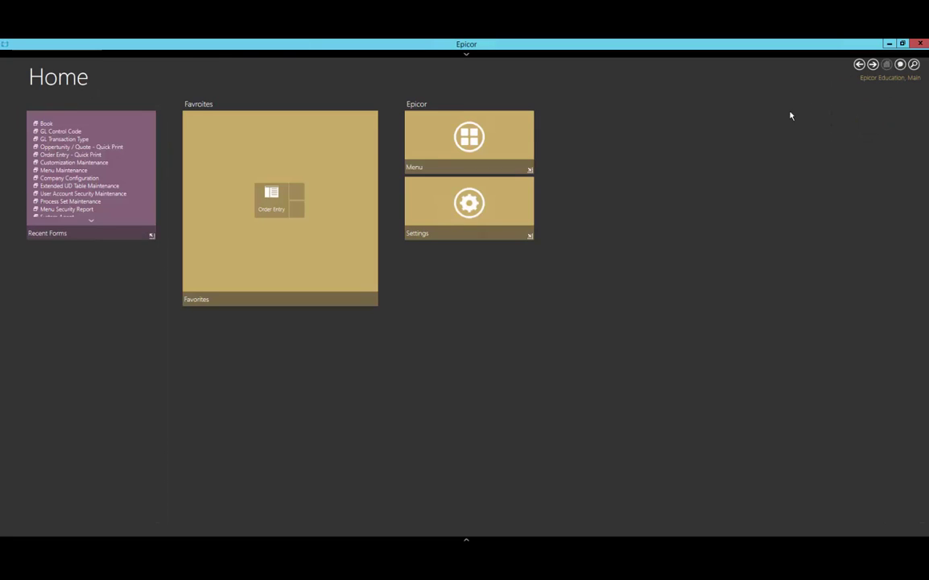
Step: Add the General Help shortcut tile to the Epicor group, coloured purple
right_click(462, 258)
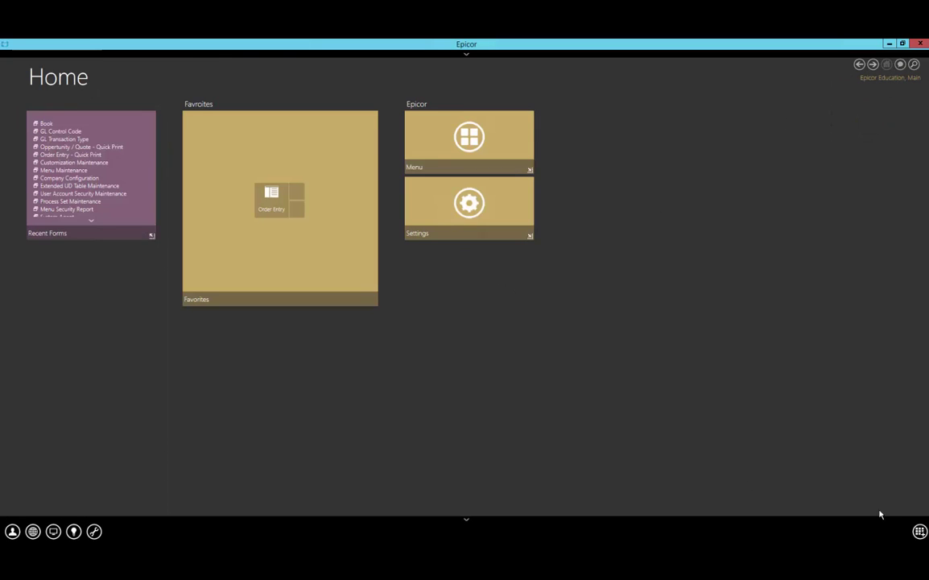
click(920, 532)
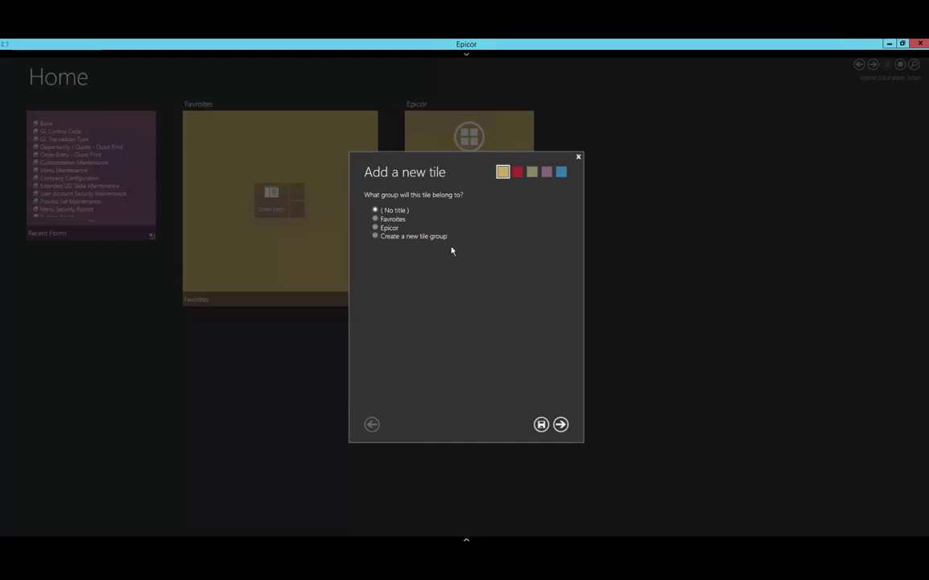
click(376, 230)
click(560, 424)
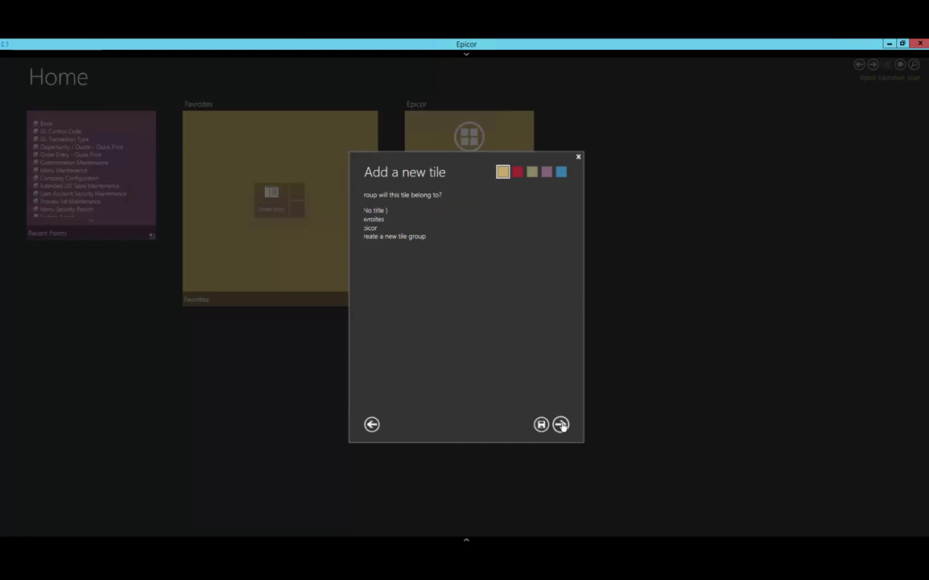
click(375, 266)
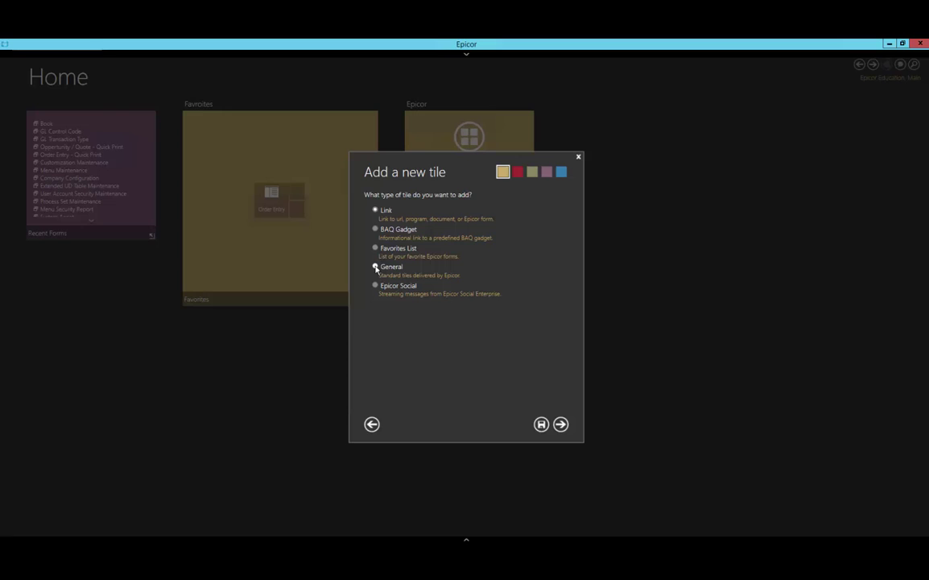
click(563, 424)
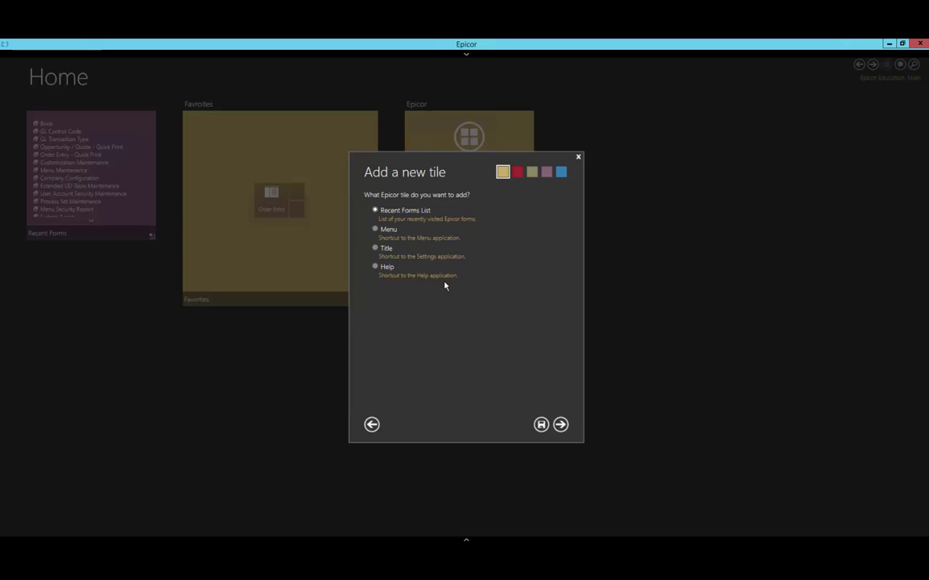
click(375, 267)
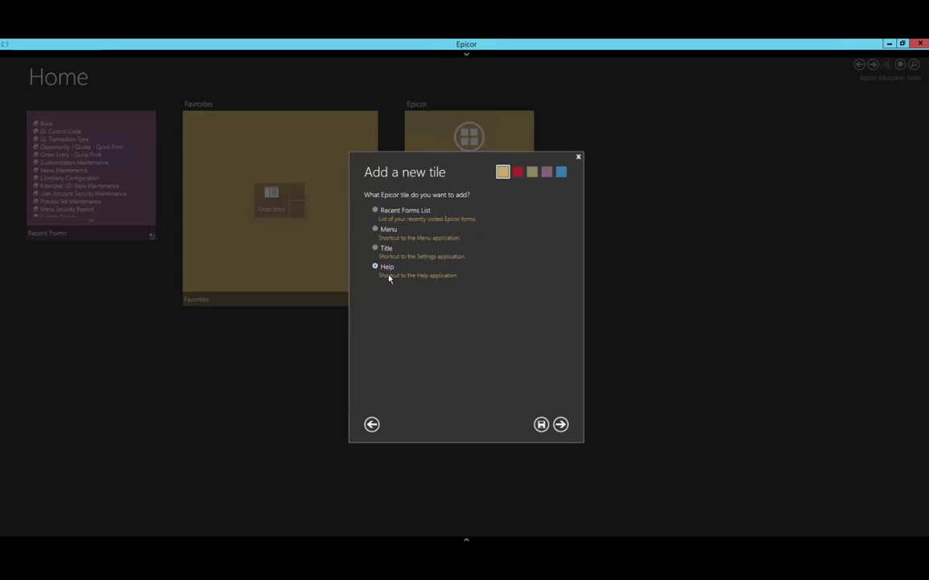
click(561, 424)
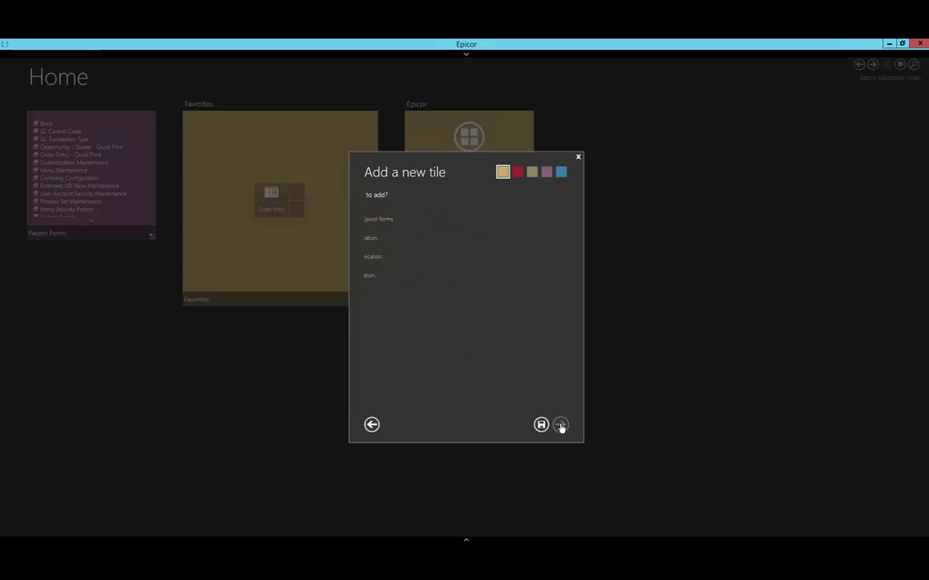
click(547, 171)
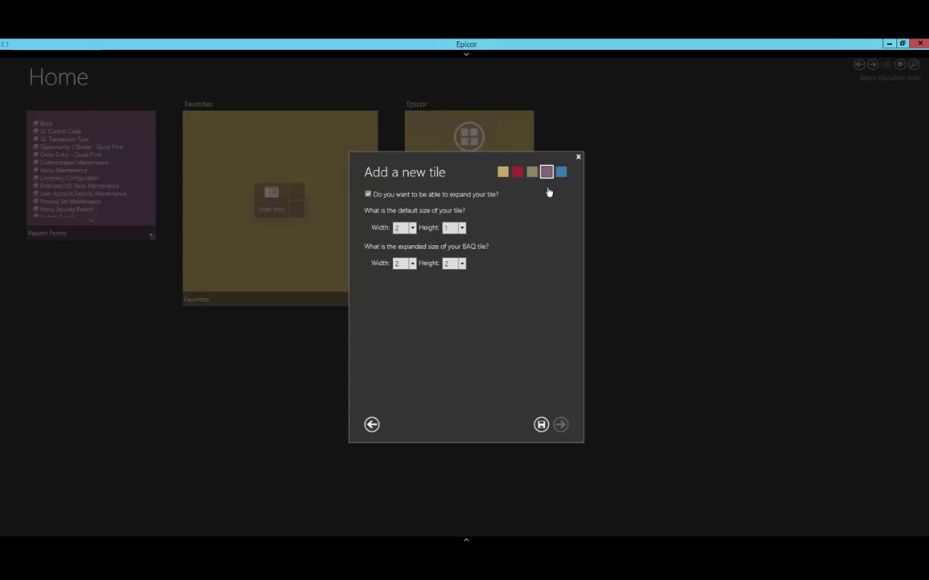
click(542, 424)
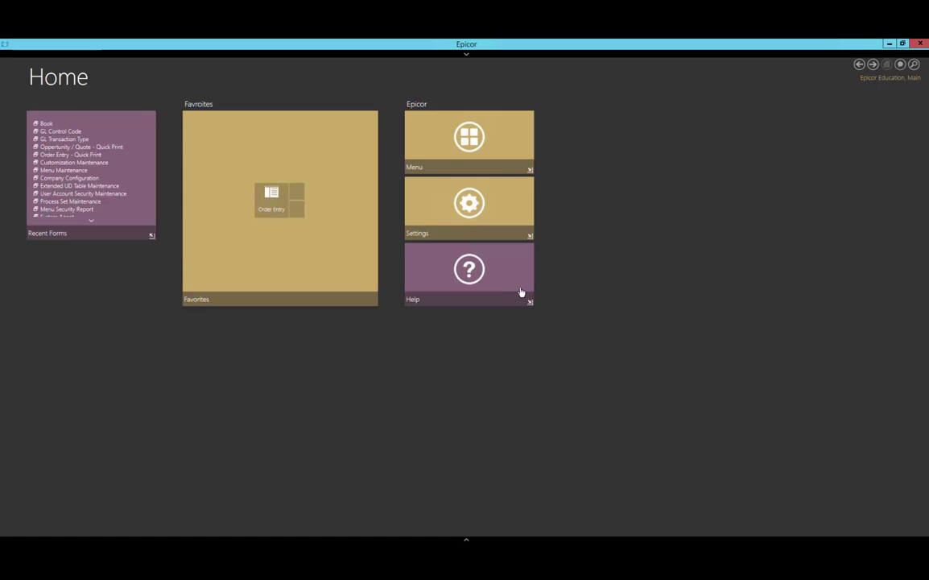
Step: Start a red Epicor Social tile in a new 'Social' group with a 30-second refresh
right_click(582, 255)
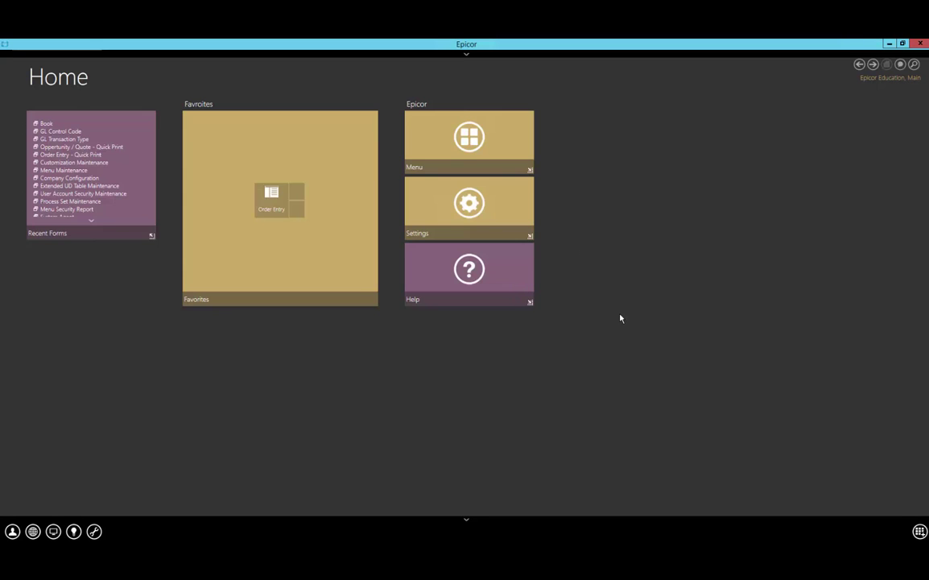
click(920, 532)
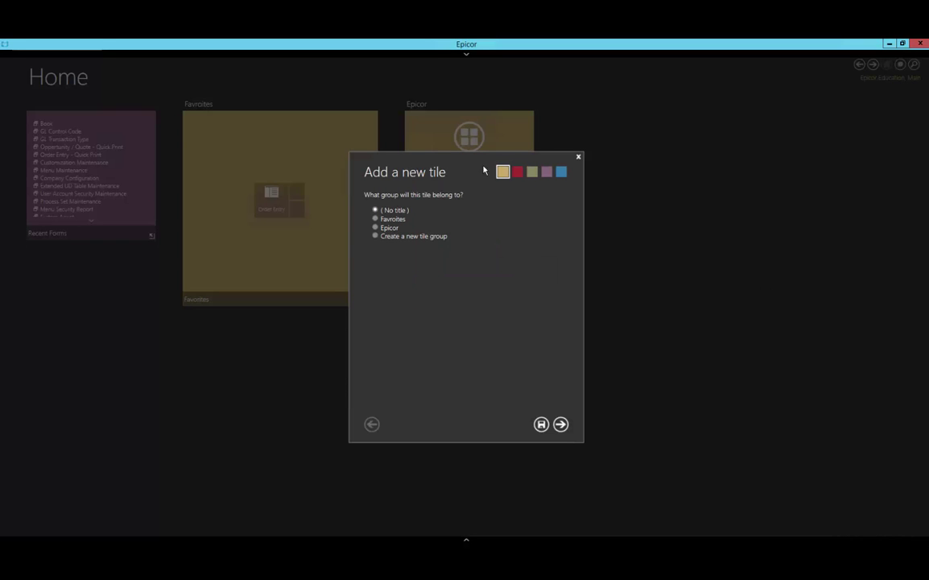
click(381, 236)
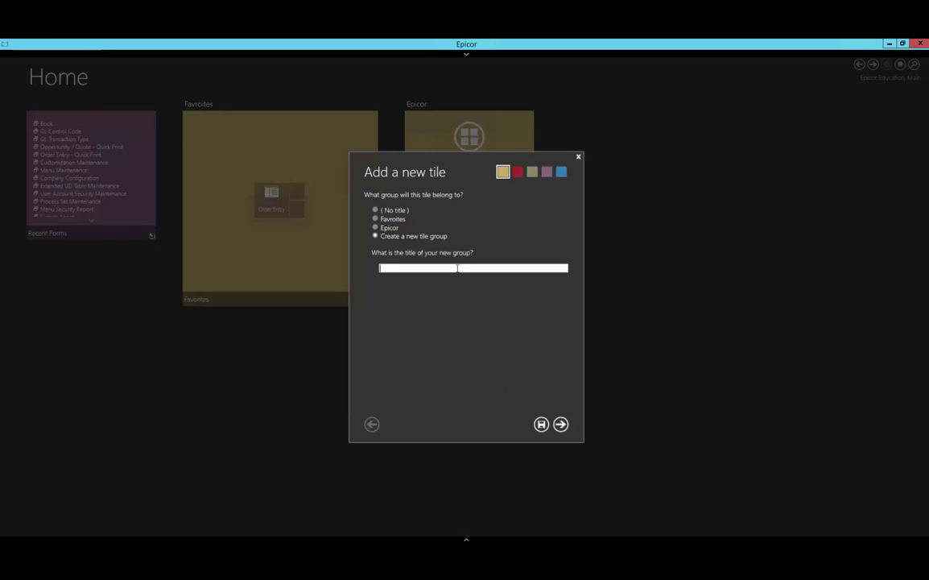
text(Social)
click(560, 424)
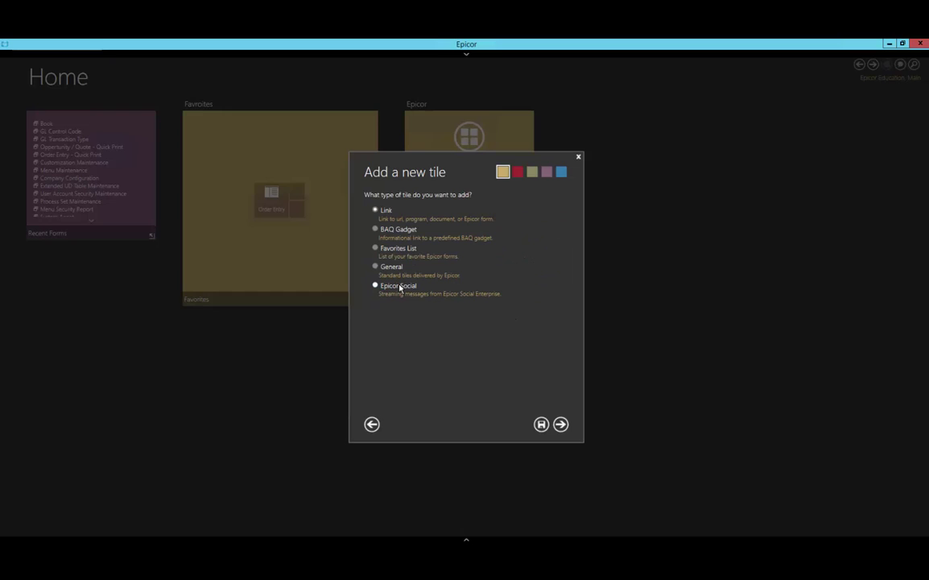
click(561, 425)
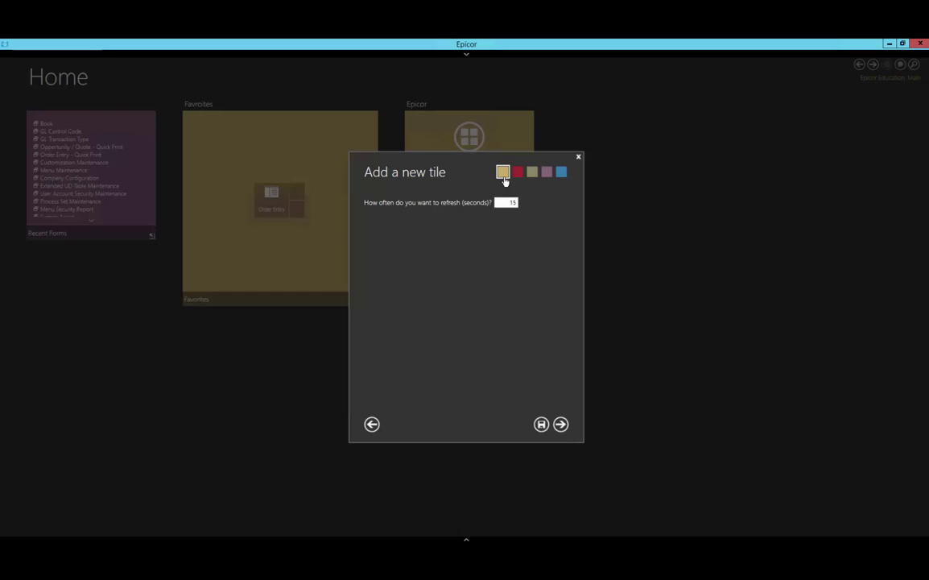
double_click(510, 202)
text(30)
click(518, 173)
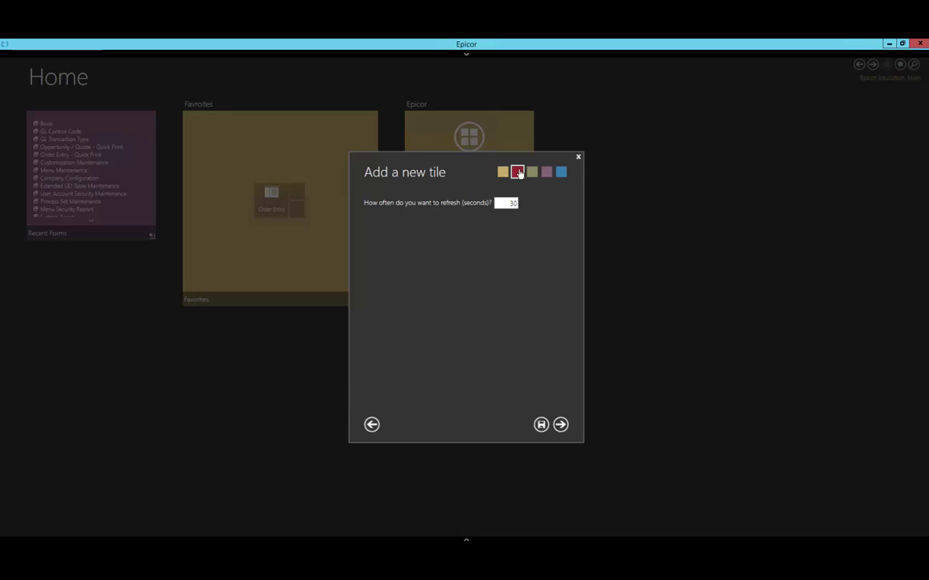
Step: Make the Social tile expandable, 1×1 by default and 5×3 expanded, and save it
click(561, 425)
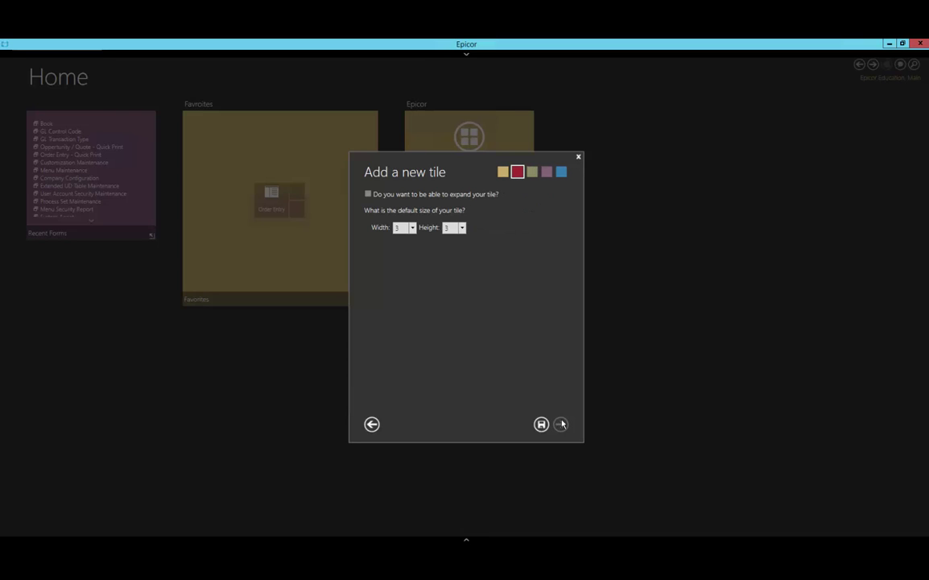
click(368, 194)
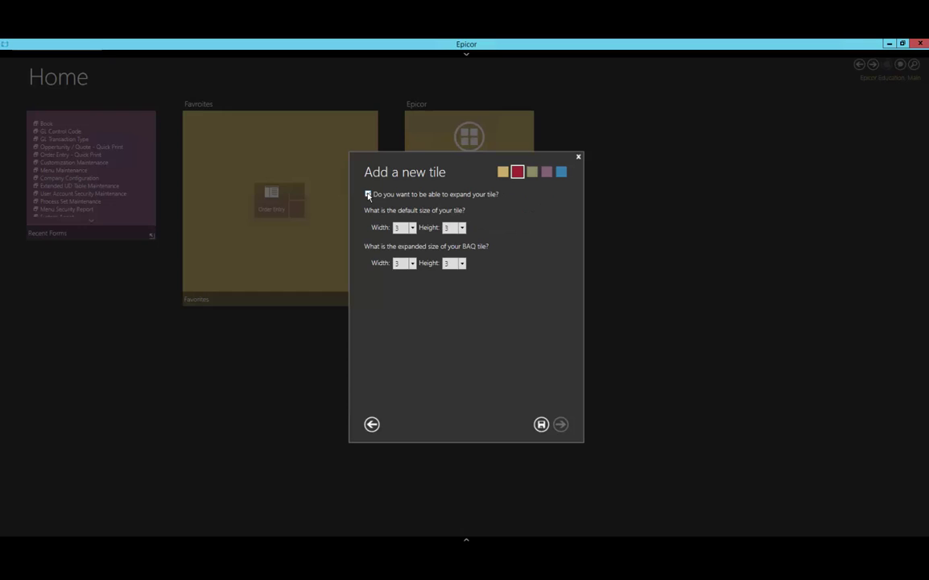
click(412, 227)
click(400, 238)
click(461, 228)
click(452, 240)
click(413, 263)
click(413, 263)
click(402, 316)
click(461, 264)
click(454, 302)
click(542, 424)
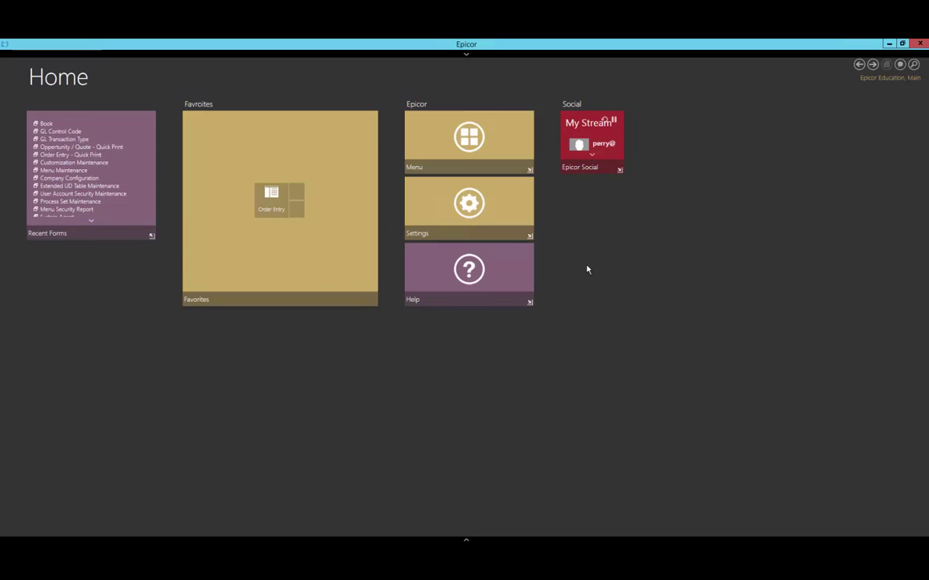
click(620, 171)
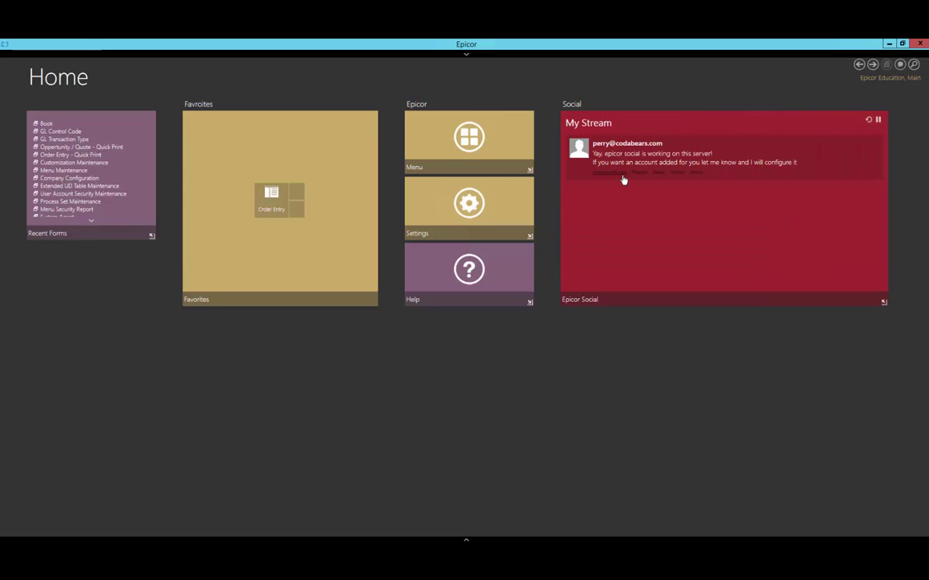
click(884, 301)
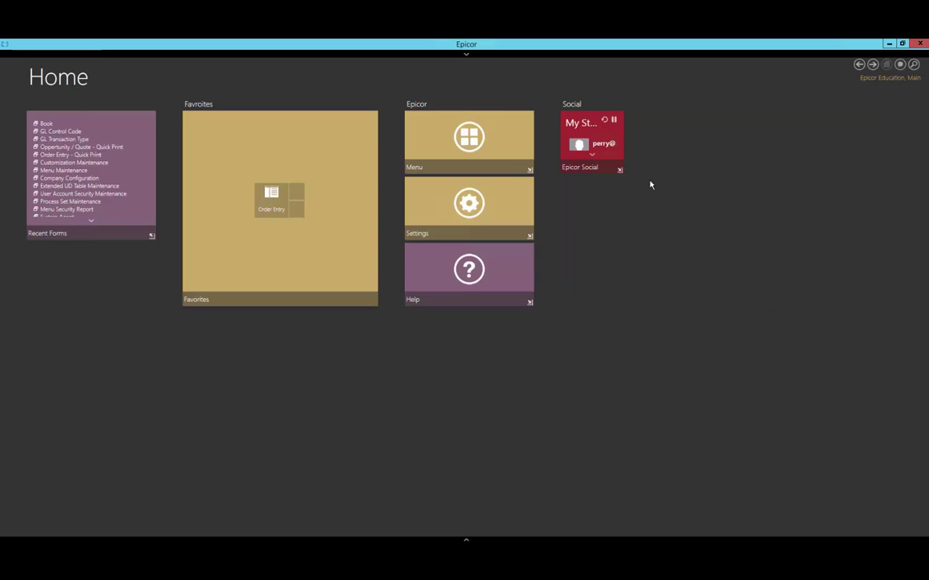
right_click(651, 185)
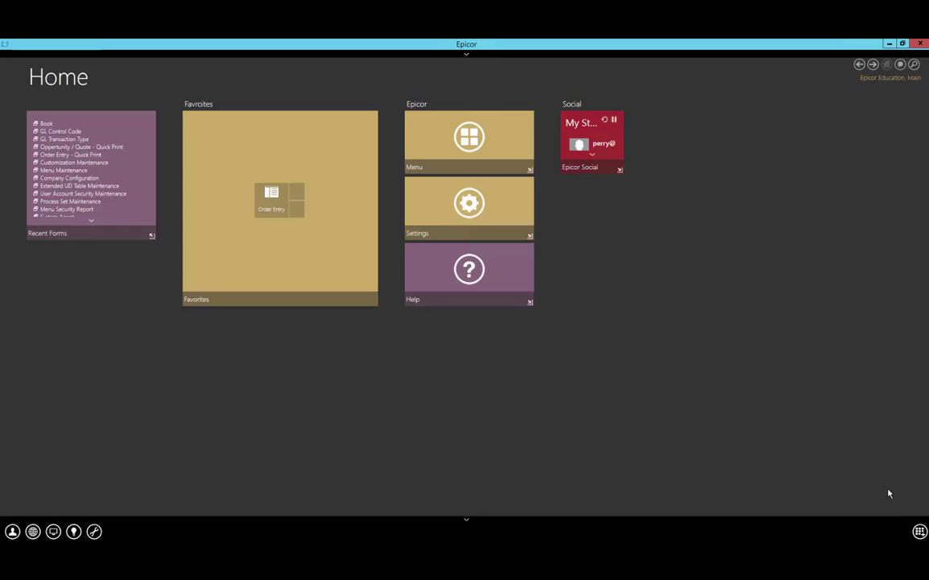
click(918, 531)
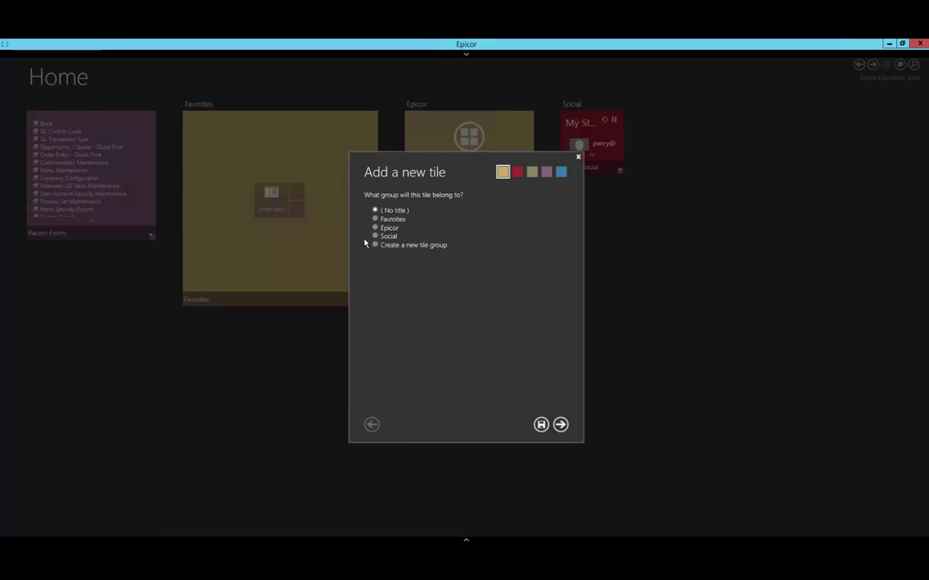
click(375, 245)
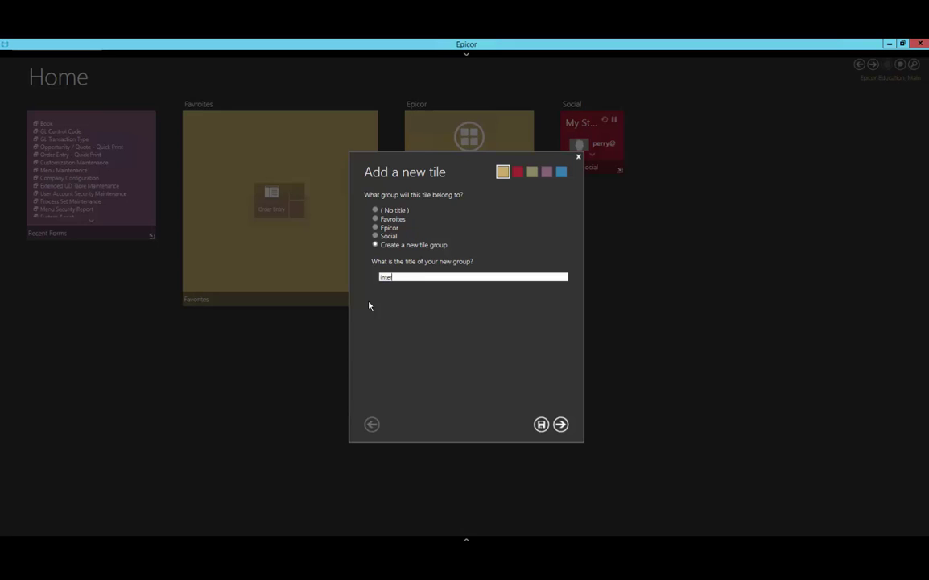
text(et)
click(561, 425)
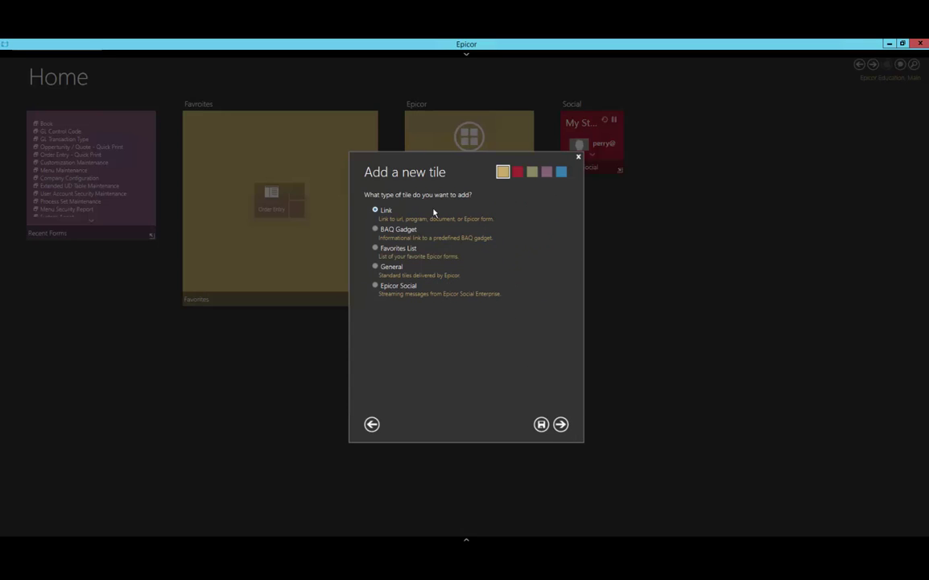
click(563, 432)
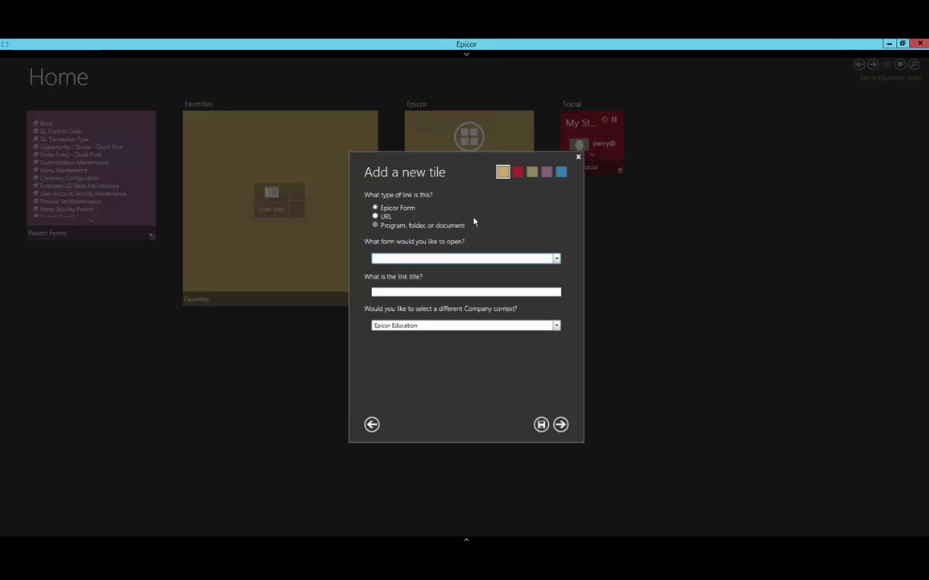
click(375, 216)
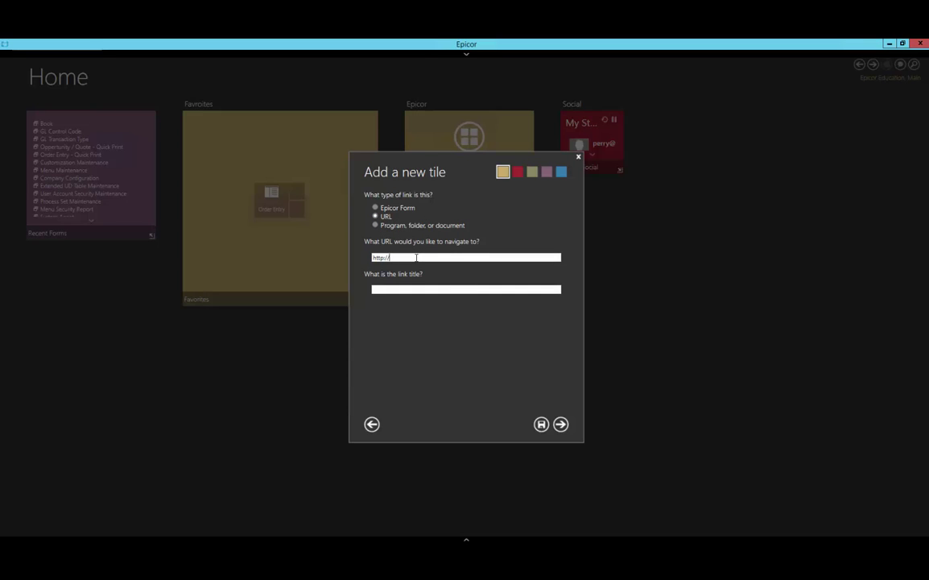
text(www)
text(.google.com)
text(Google)
Step: Size the Google link tile 3×3 and save it to the Home page
click(561, 425)
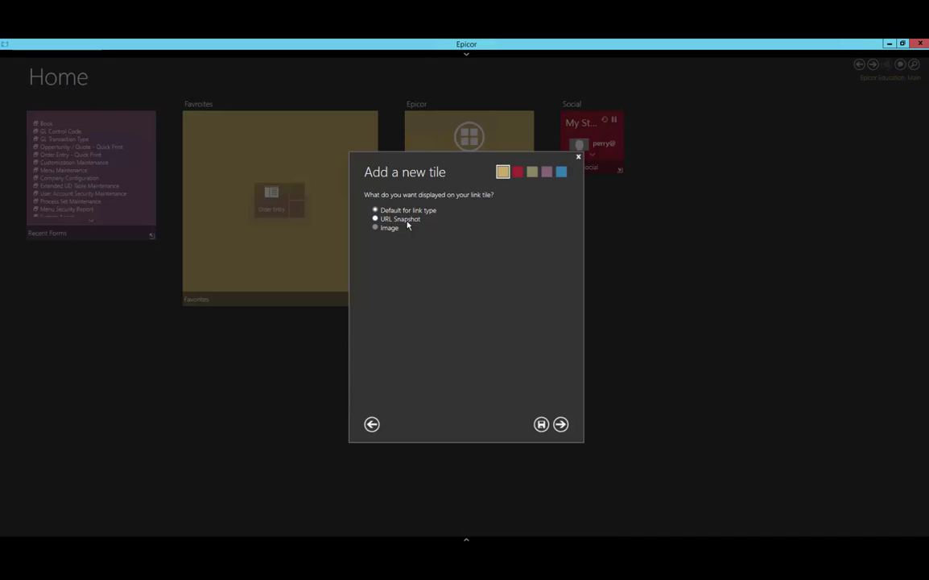
click(561, 424)
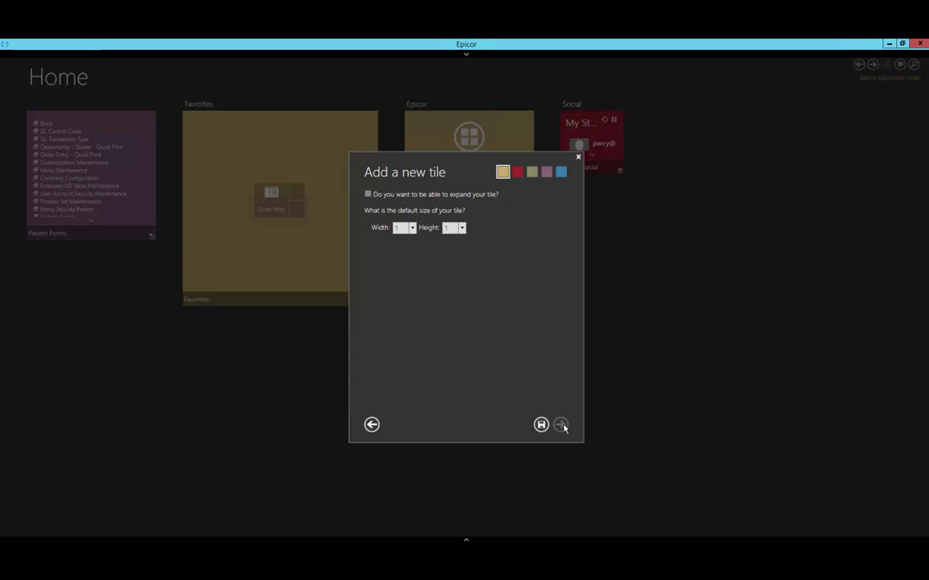
click(412, 228)
click(401, 256)
click(462, 228)
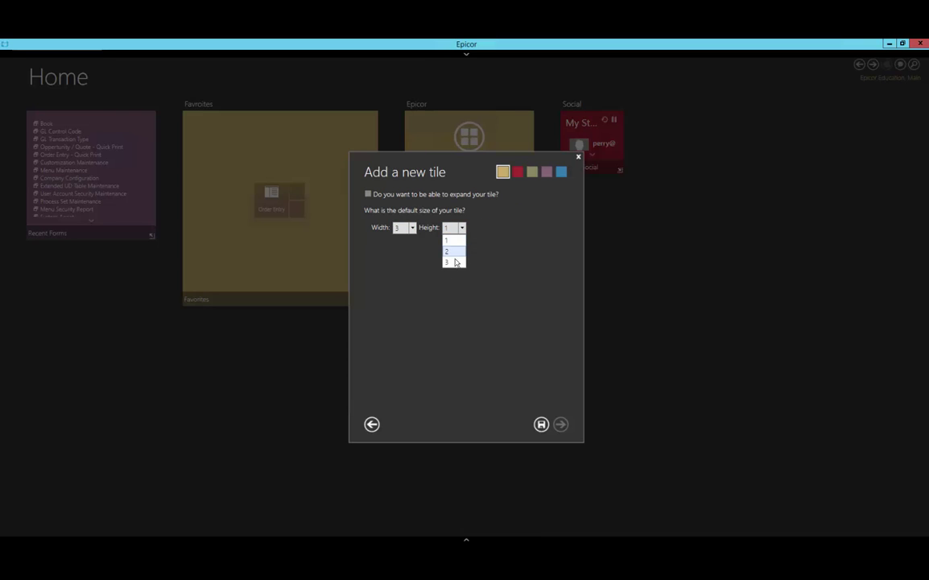
click(450, 256)
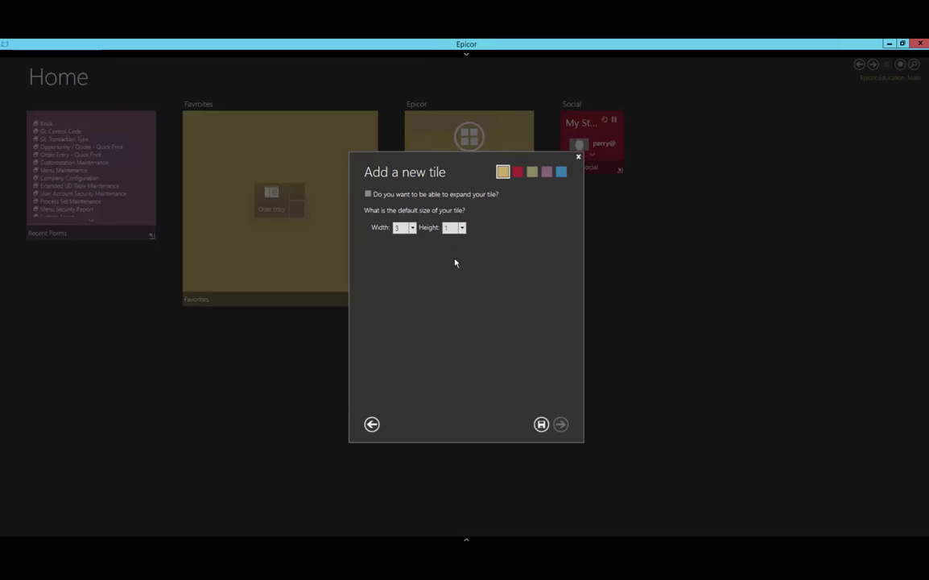
click(541, 425)
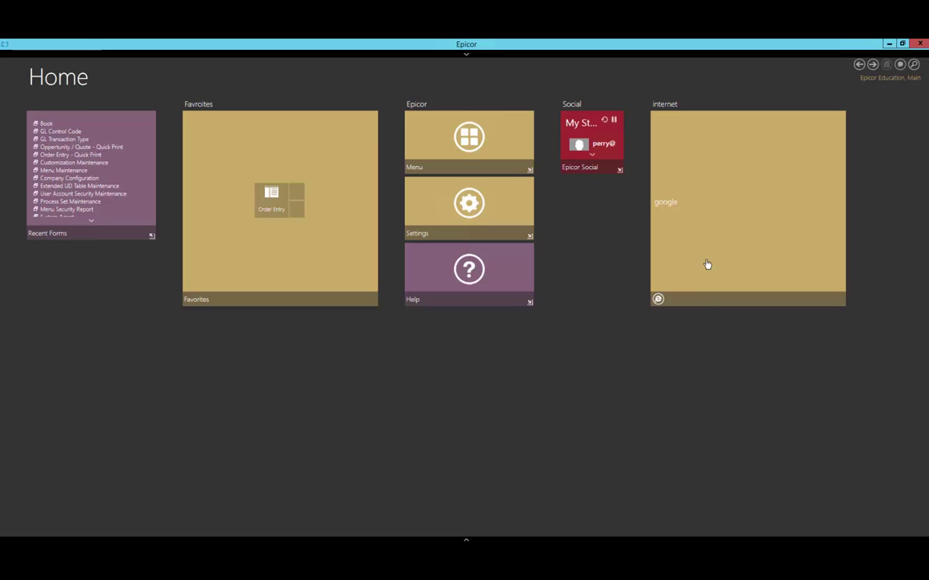
Step: Switch the internet tile to a google.com URL Snapshot refreshing every 30 minutes, and save
right_click(764, 300)
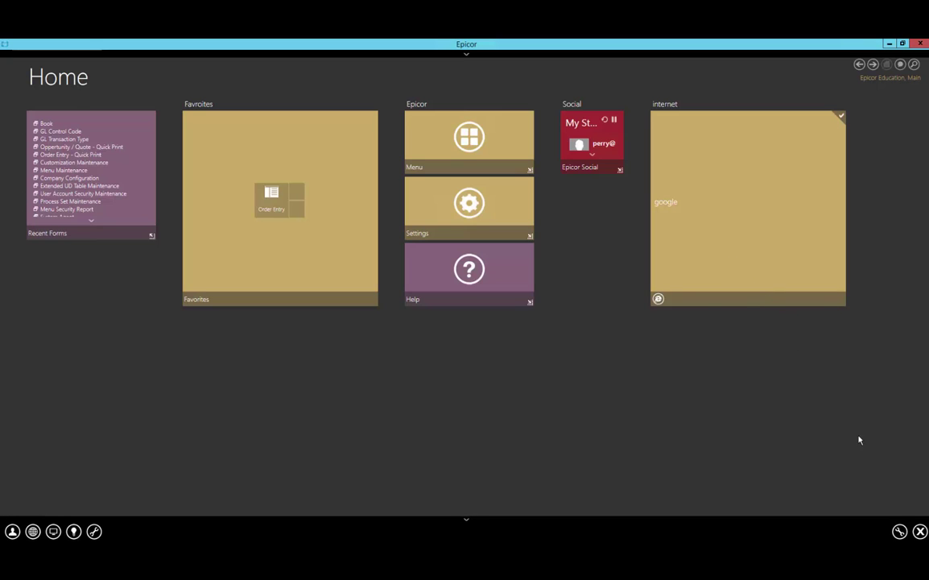
click(899, 532)
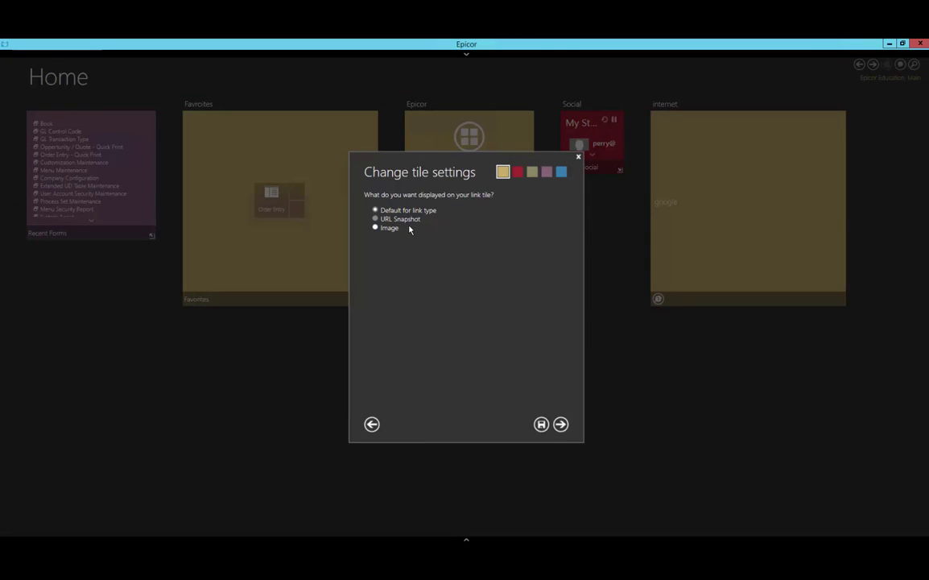
click(404, 224)
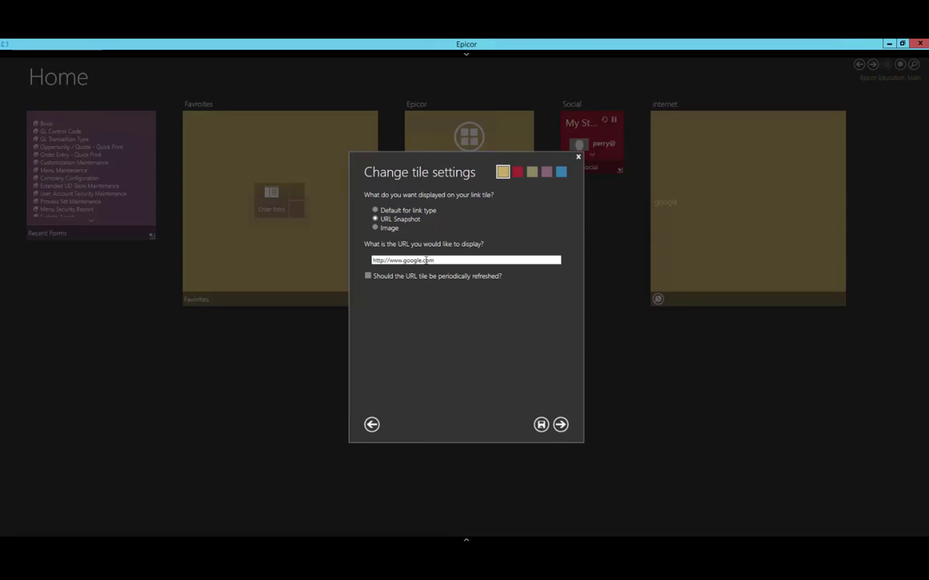
click(369, 275)
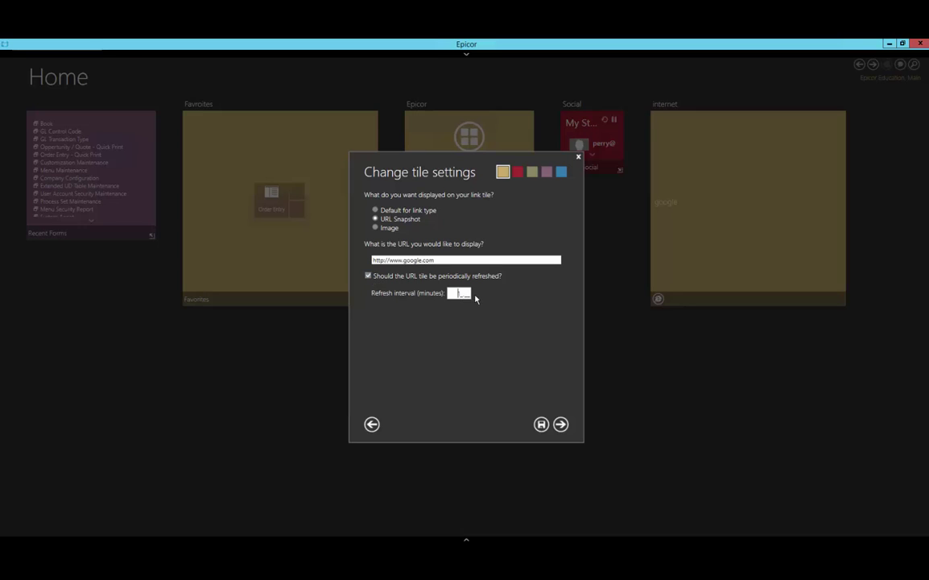
text(30)
click(561, 424)
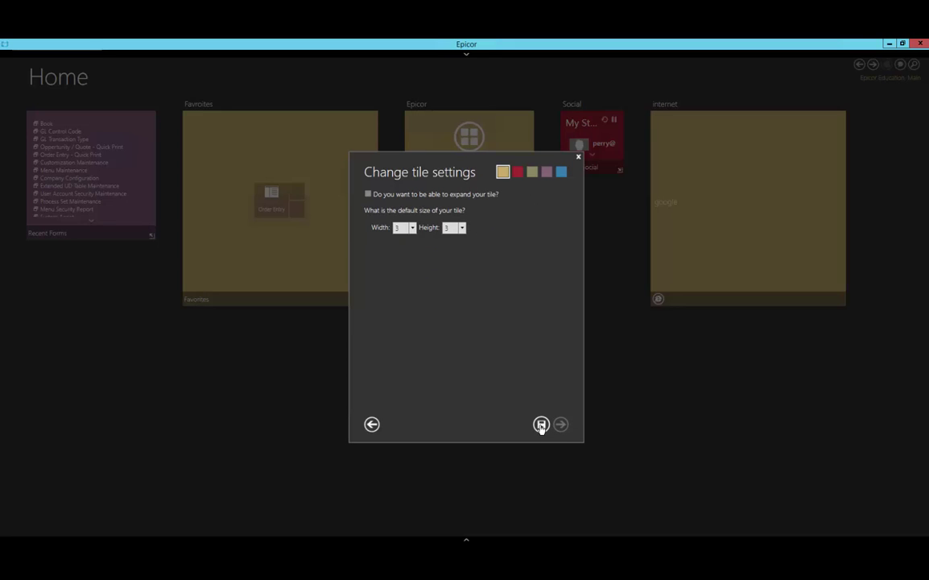
click(542, 425)
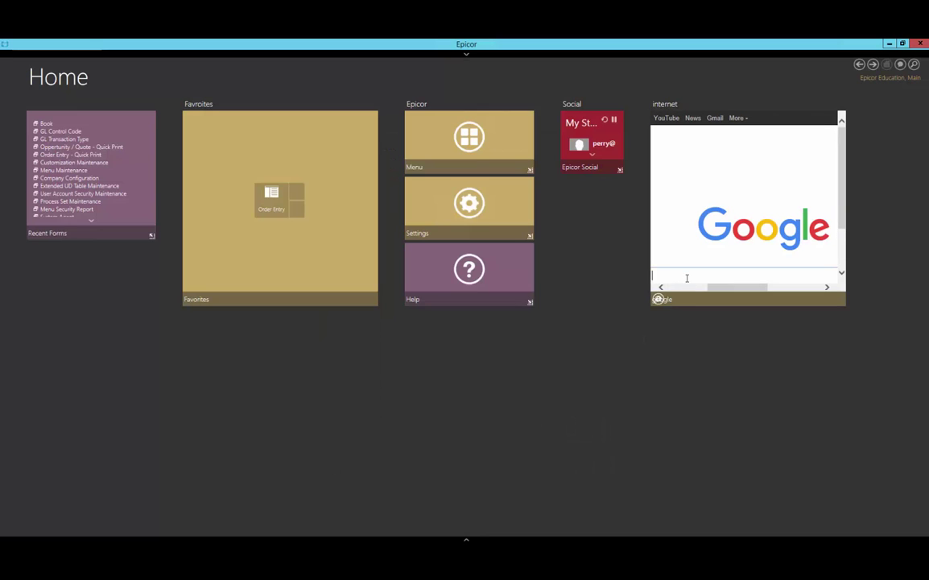
Step: Search 'ups tracking' in the tile's Google box and open the Tracking - UPS result
text(ups)
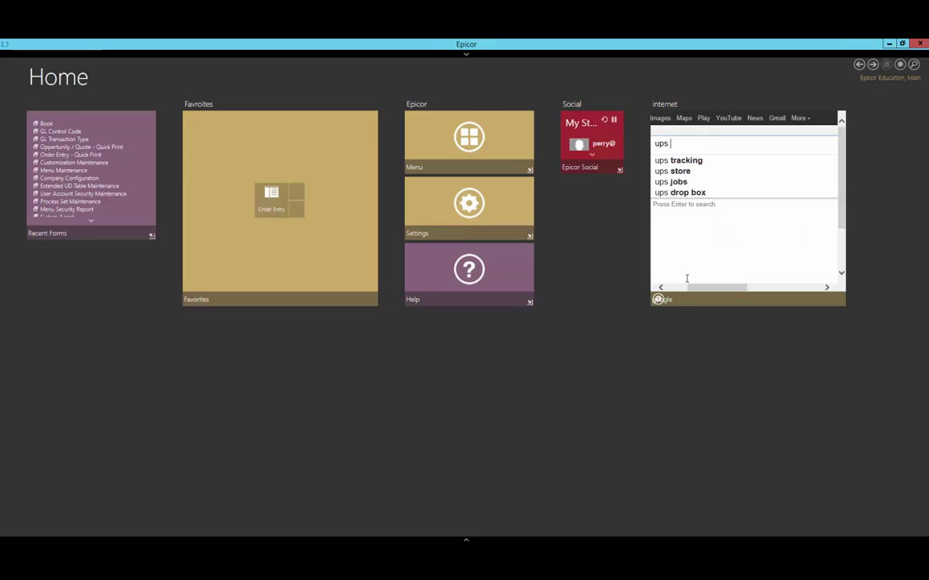
key(Down)
key(Return)
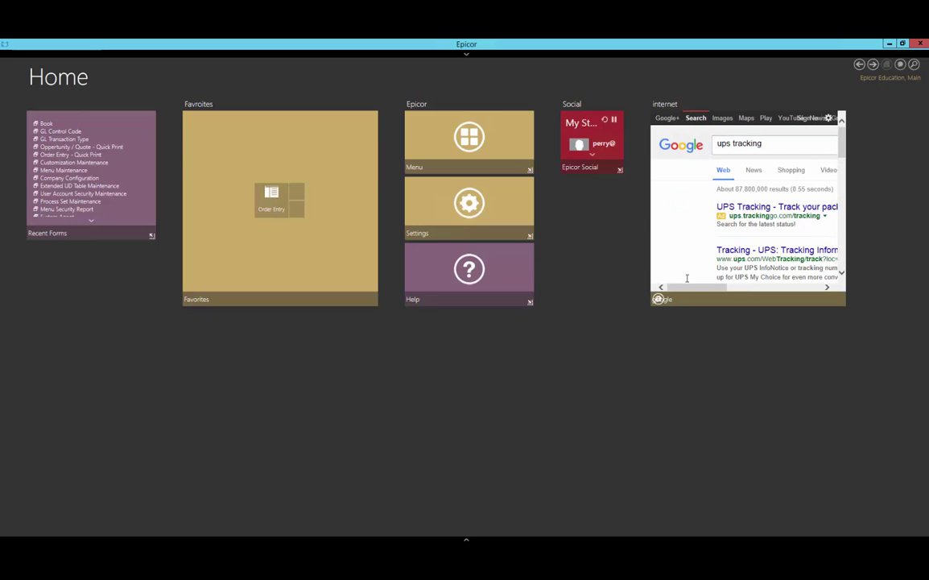
click(740, 251)
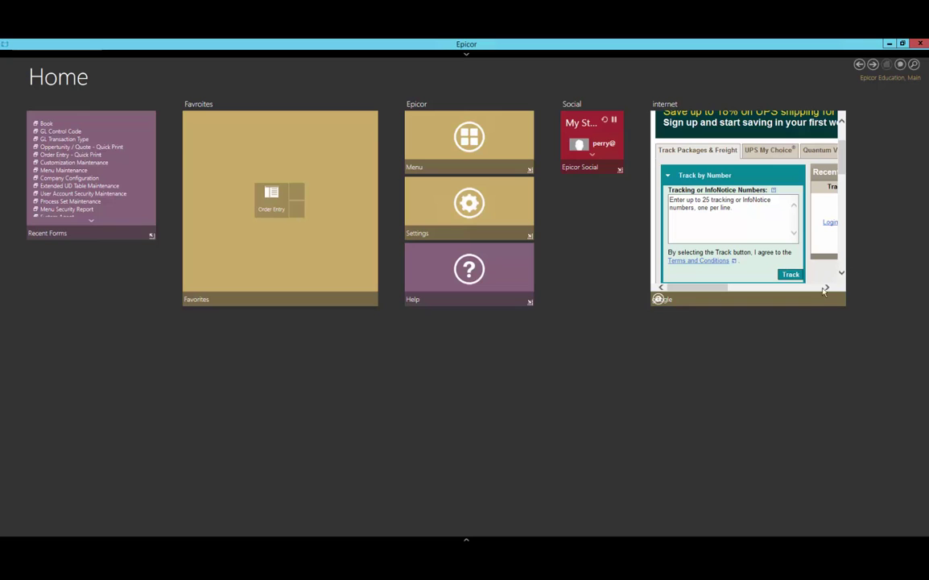
Step: Change the internet tile's link to the UPS tracking address titled 'shipment tracker'
right_click(799, 300)
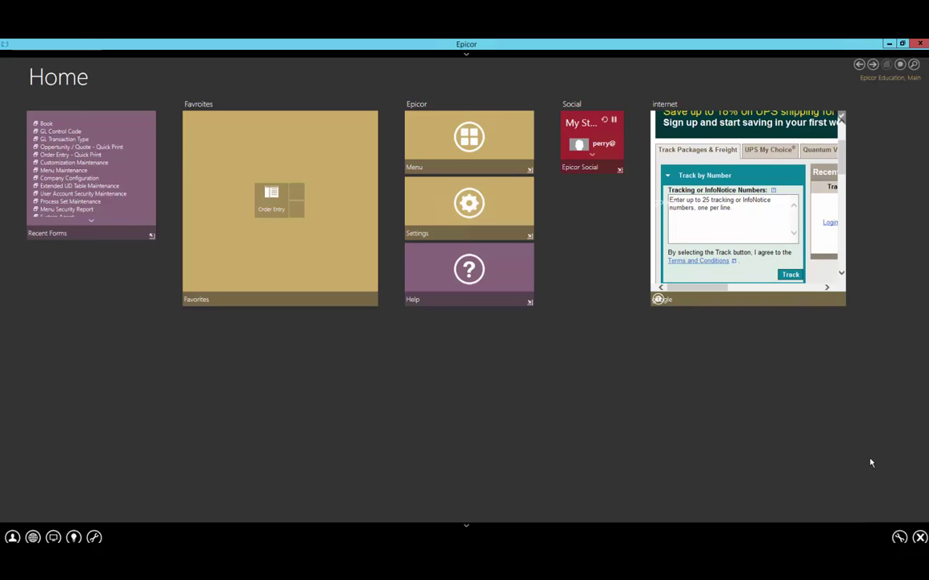
click(900, 531)
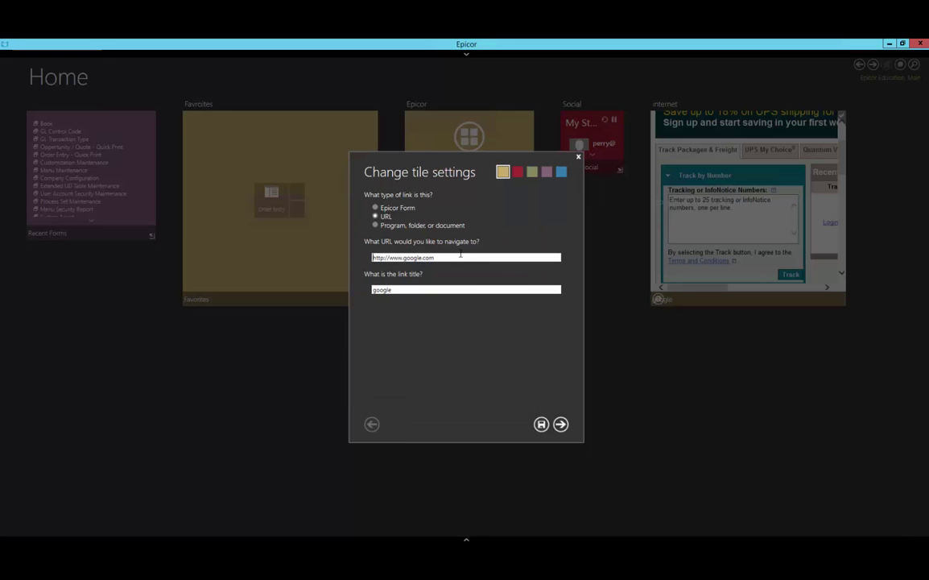
drag(436, 258, 355, 258)
key(ctrl+v)
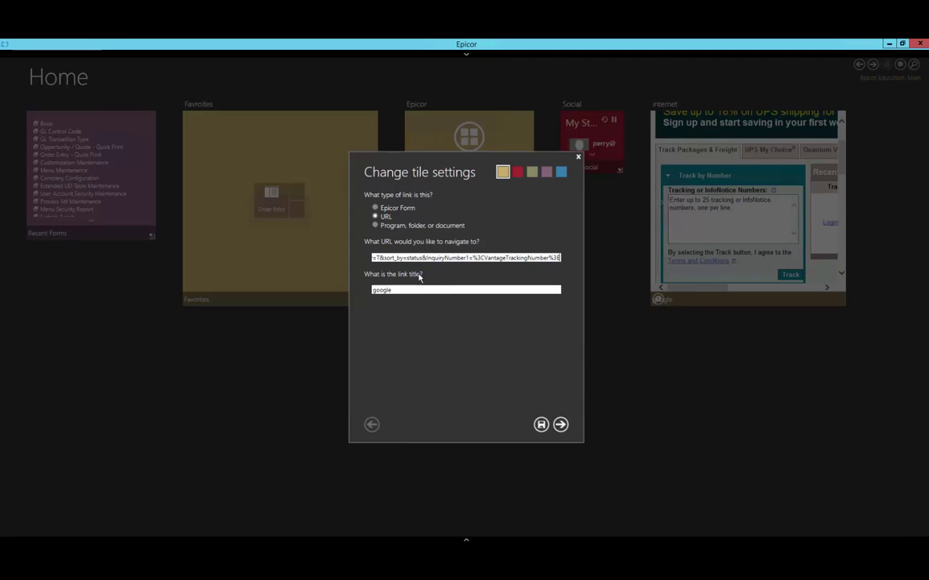
drag(409, 288, 314, 291)
key(BackSpace)
text(shipment tracker)
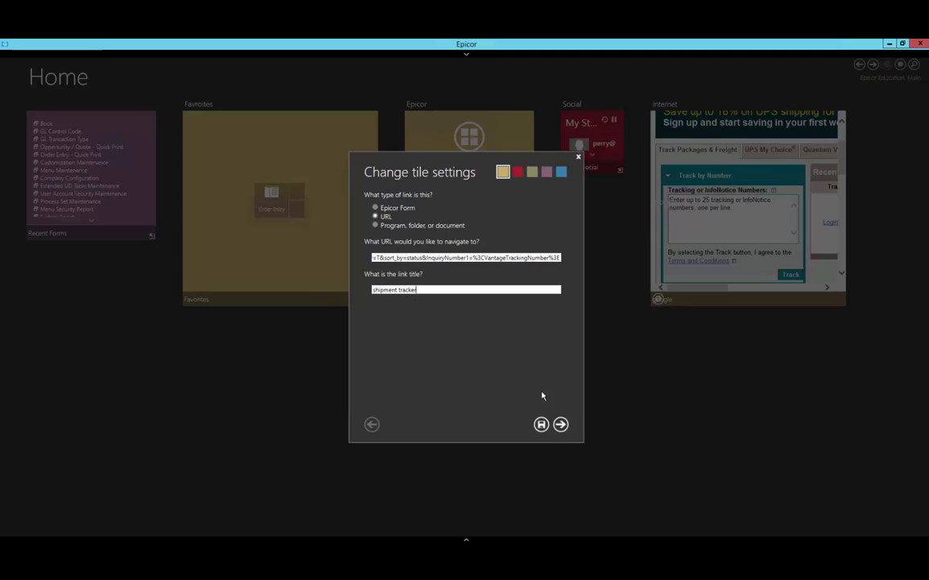
Step: Replace the google.com snapshot URL with the UPS tracking address and save the tile
click(561, 424)
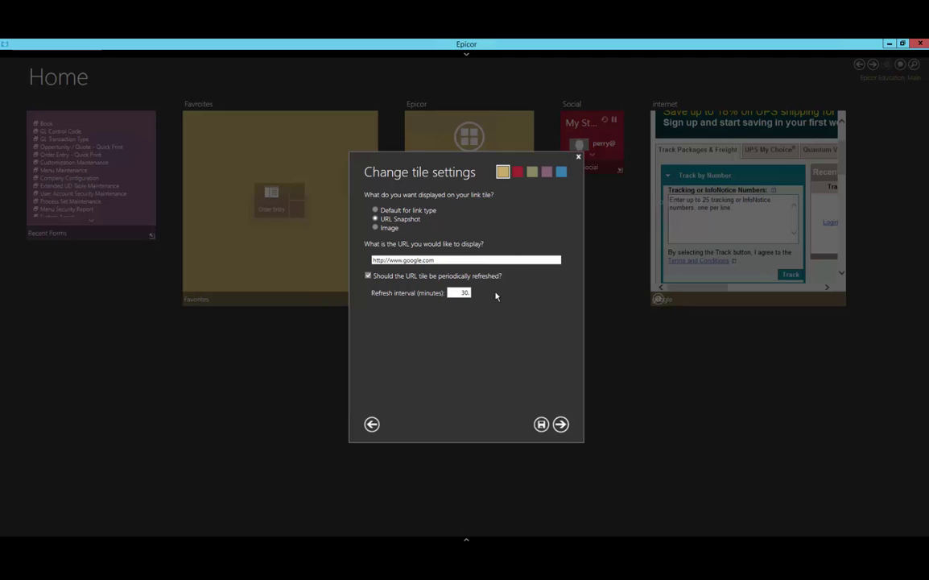
drag(474, 259, 364, 259)
key(ctrl+v)
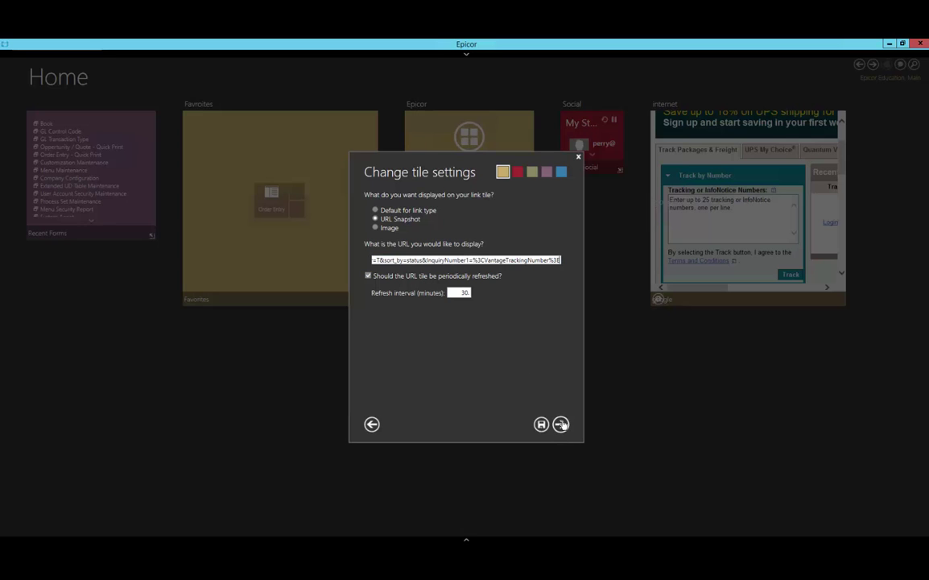
click(561, 425)
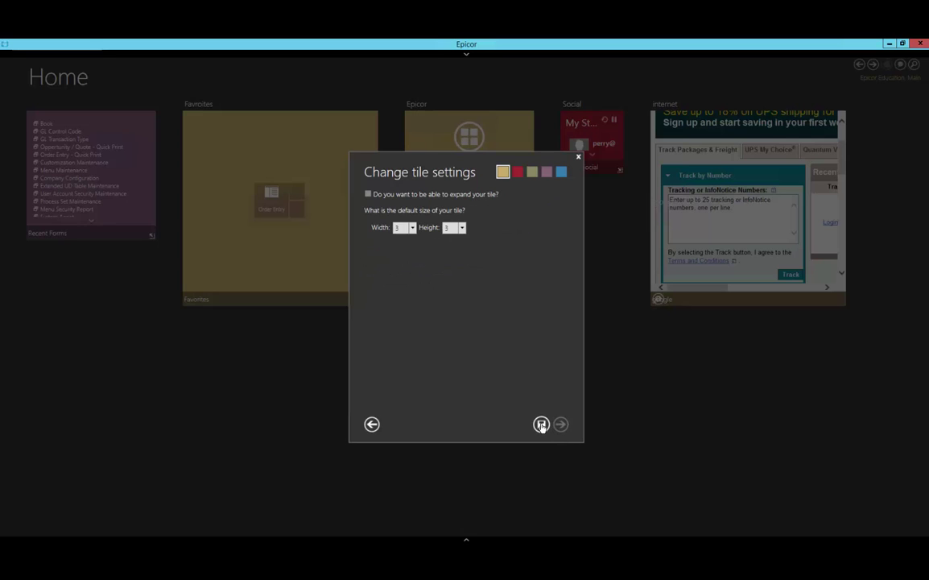
click(541, 425)
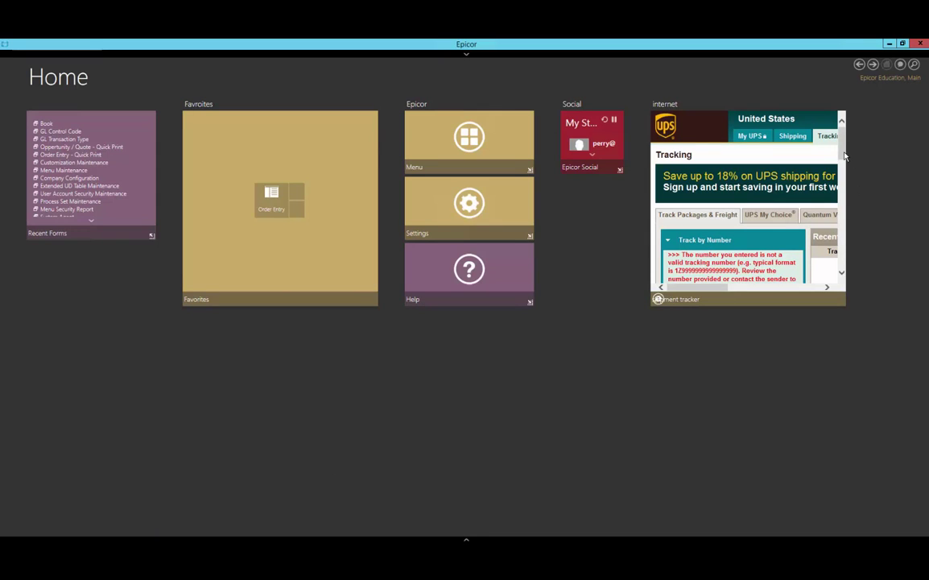
scroll(844, 156, down, 3)
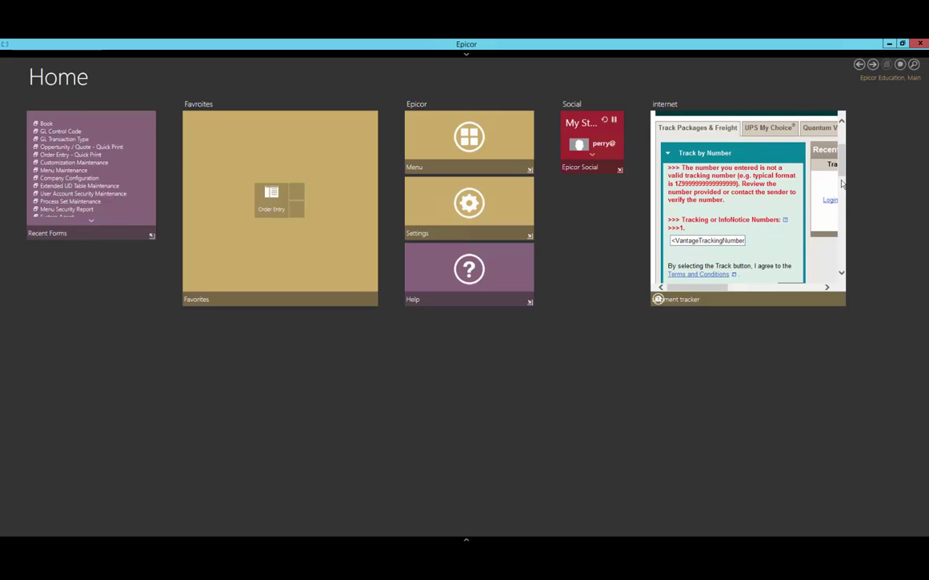
Step: Start a new tile in a newly created group named 'Application'
right_click(599, 259)
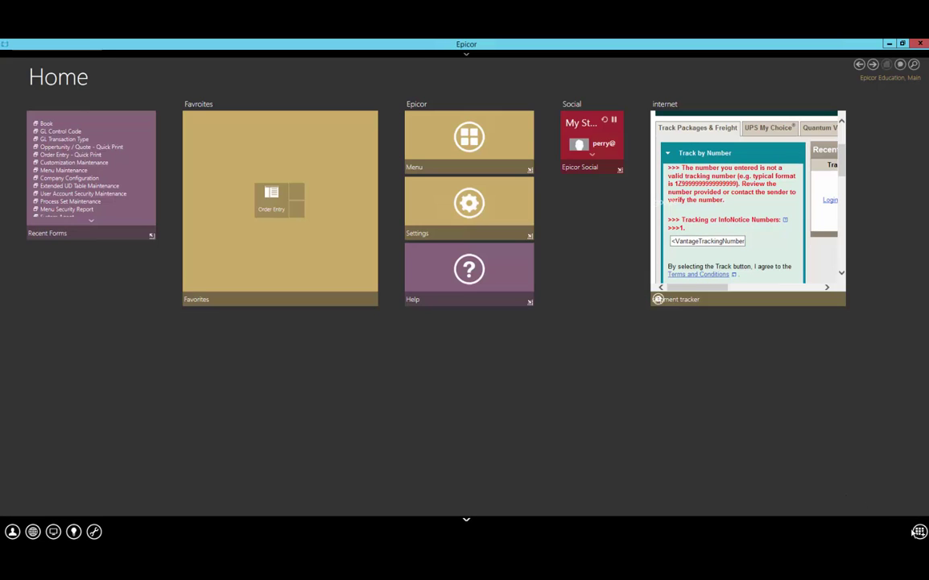
click(919, 532)
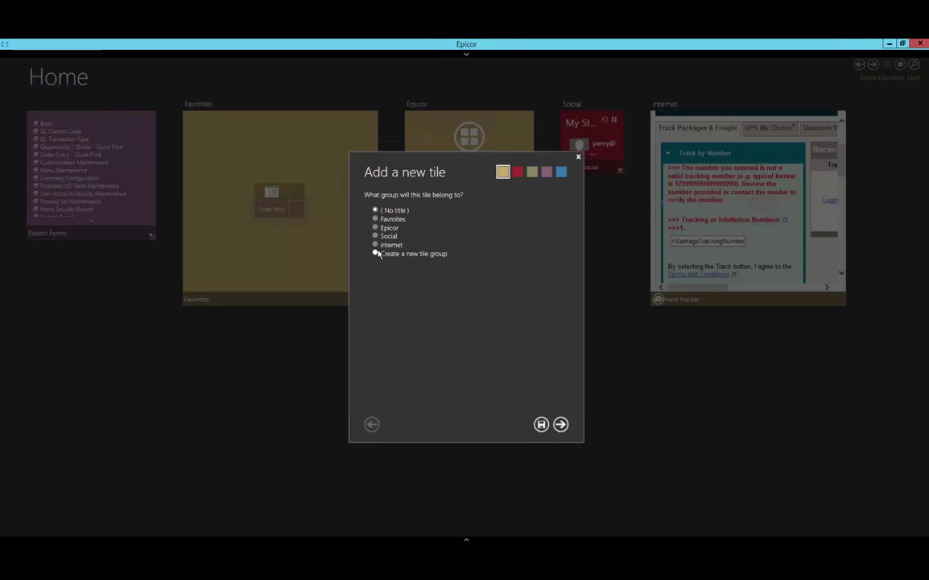
click(376, 253)
text(Application)
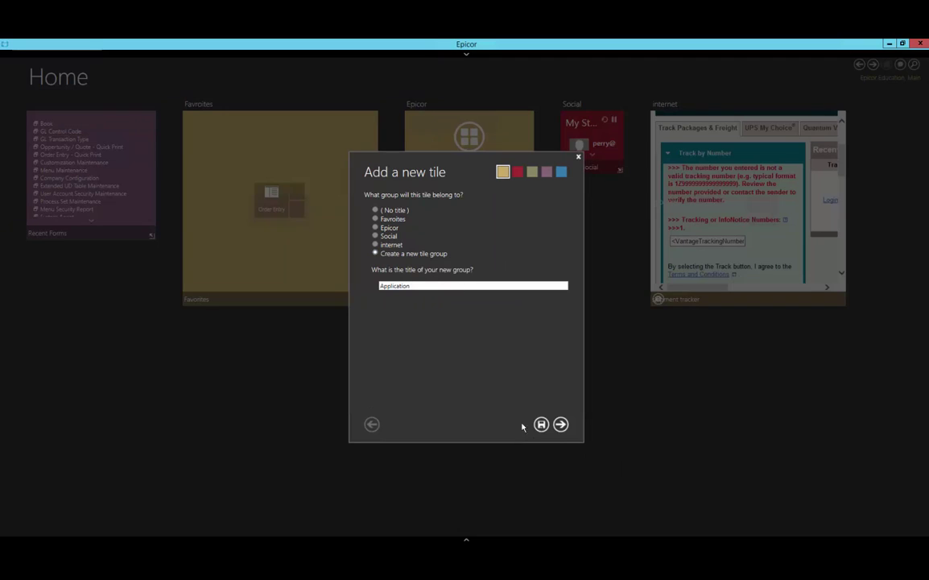
click(561, 425)
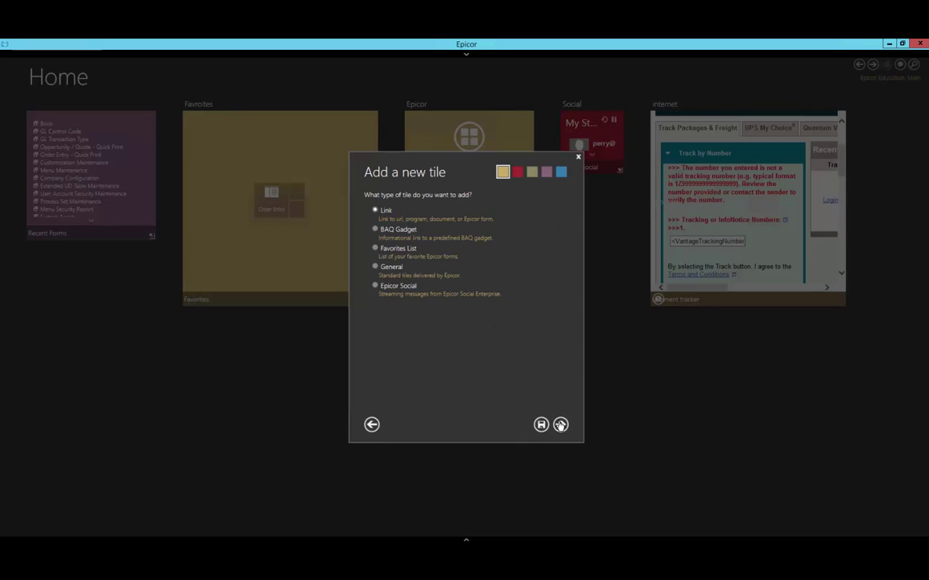
Step: Make it a program link to Acrobat Reader DC titled 'Adobe reader' and save
click(561, 424)
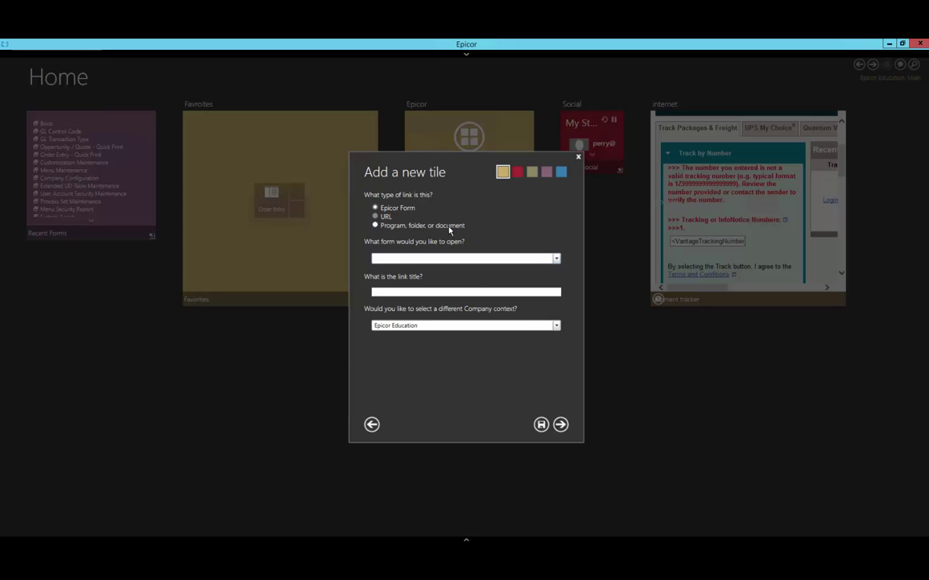
click(449, 227)
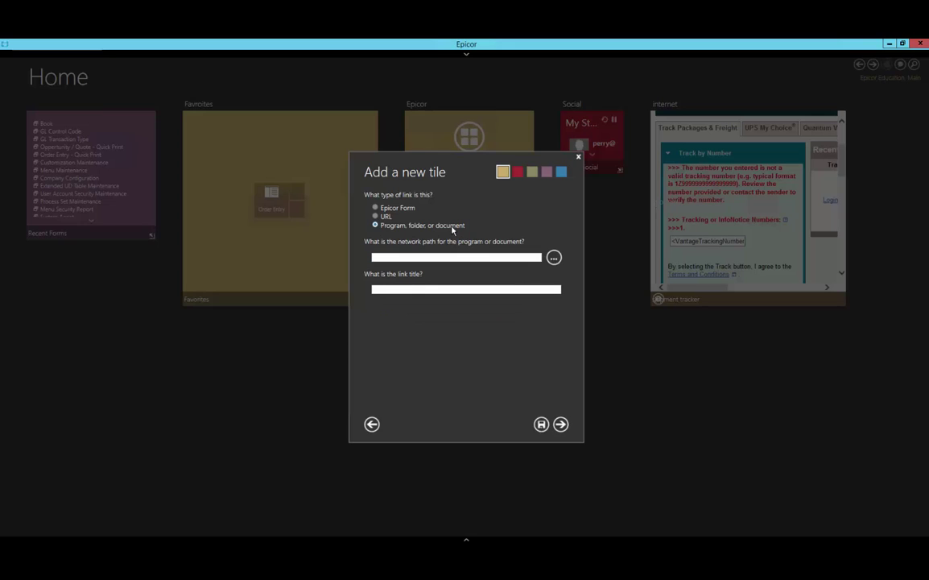
click(555, 258)
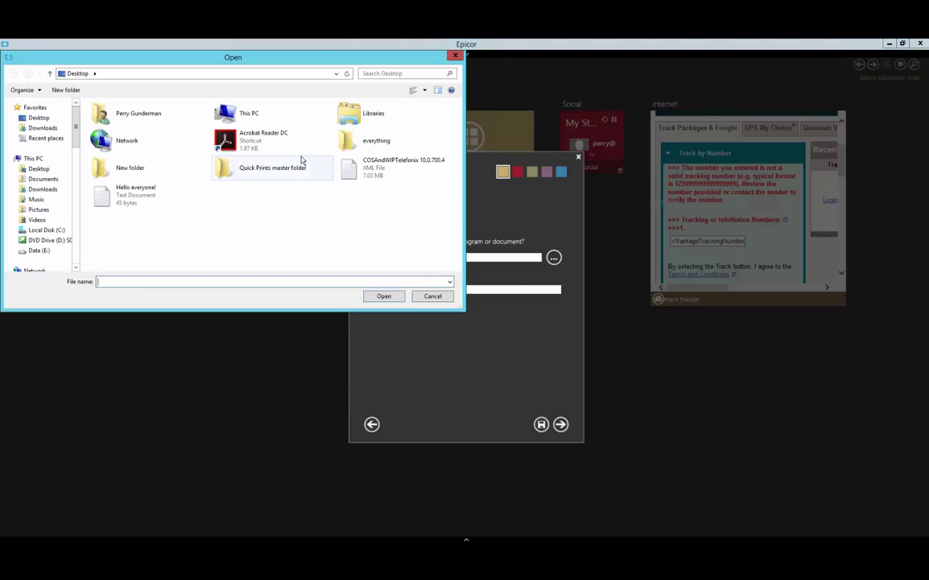
double_click(249, 146)
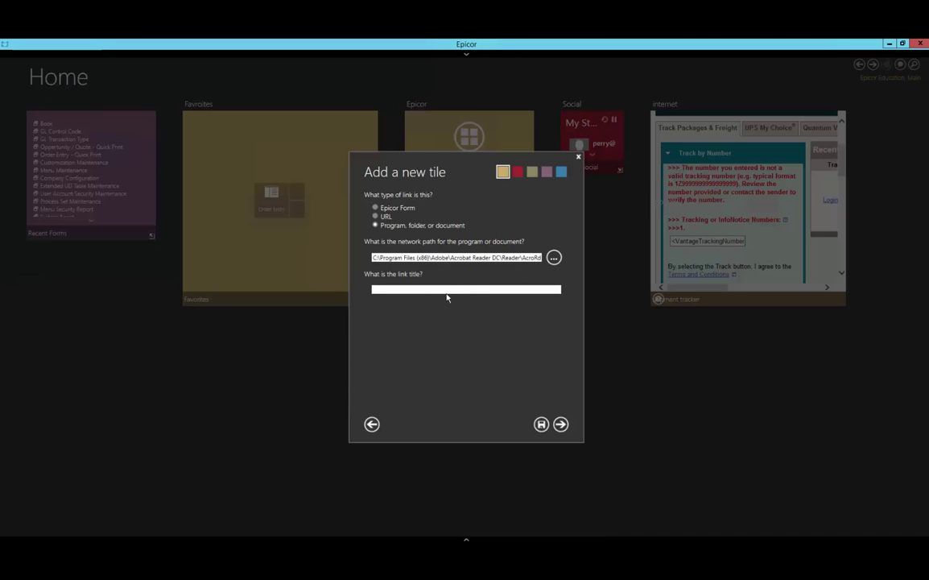
click(426, 291)
text(Adobe reader)
click(561, 425)
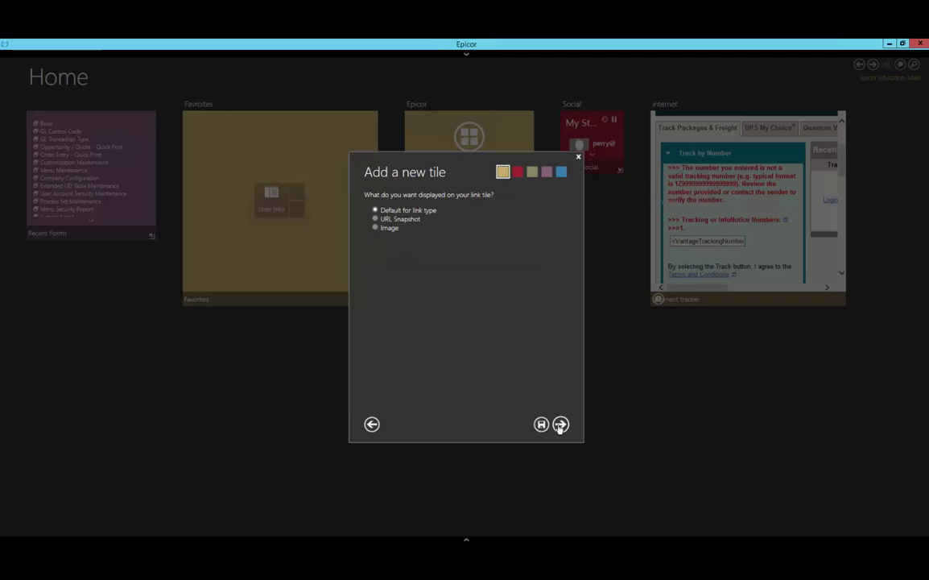
click(560, 425)
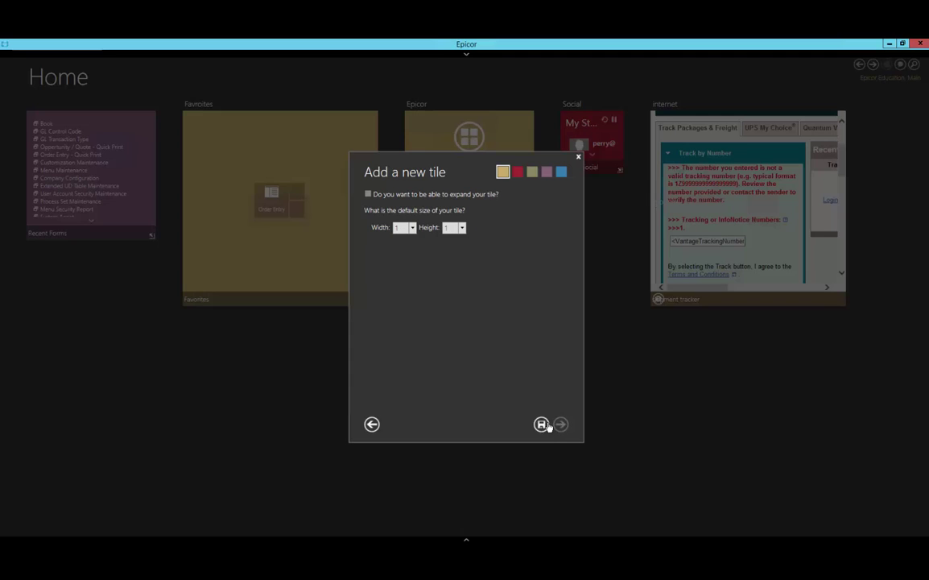
click(541, 425)
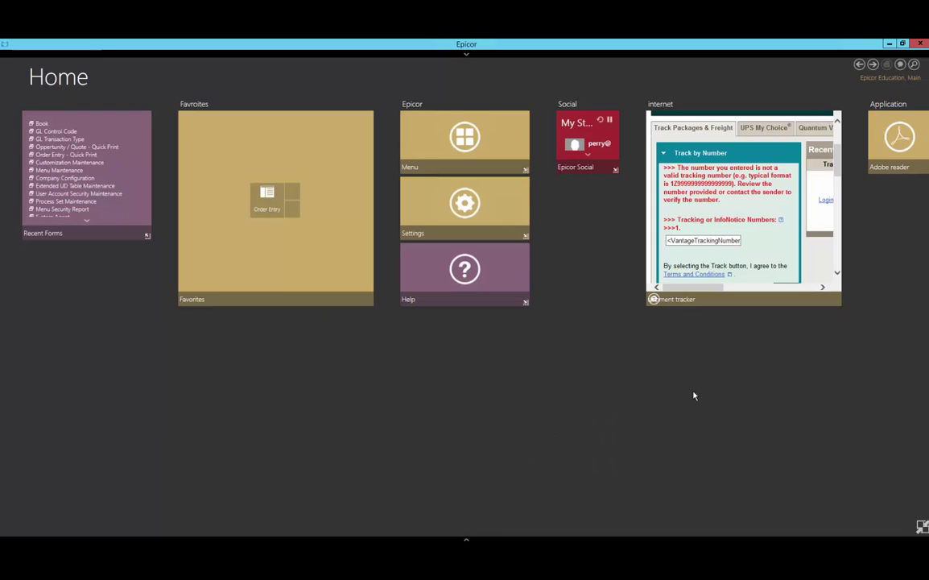
click(901, 155)
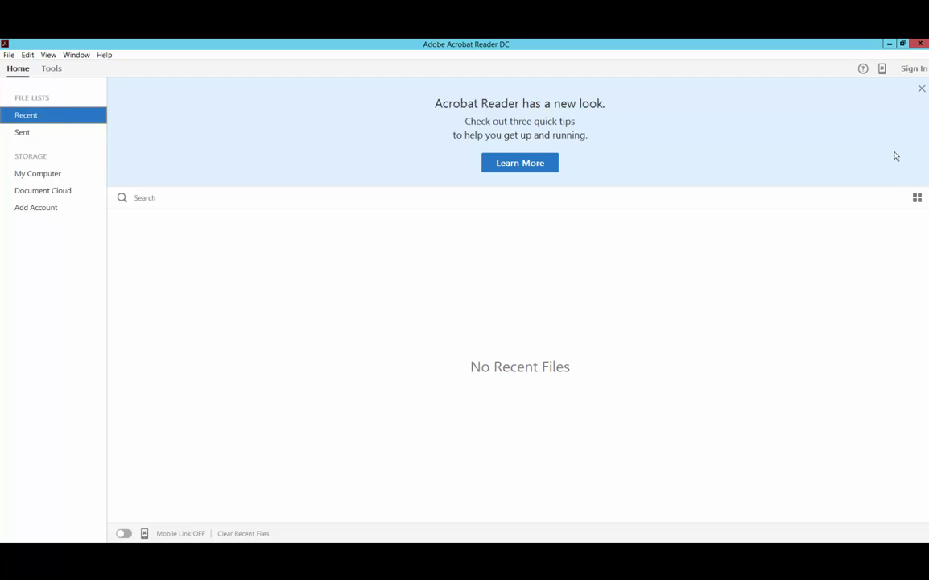
click(920, 45)
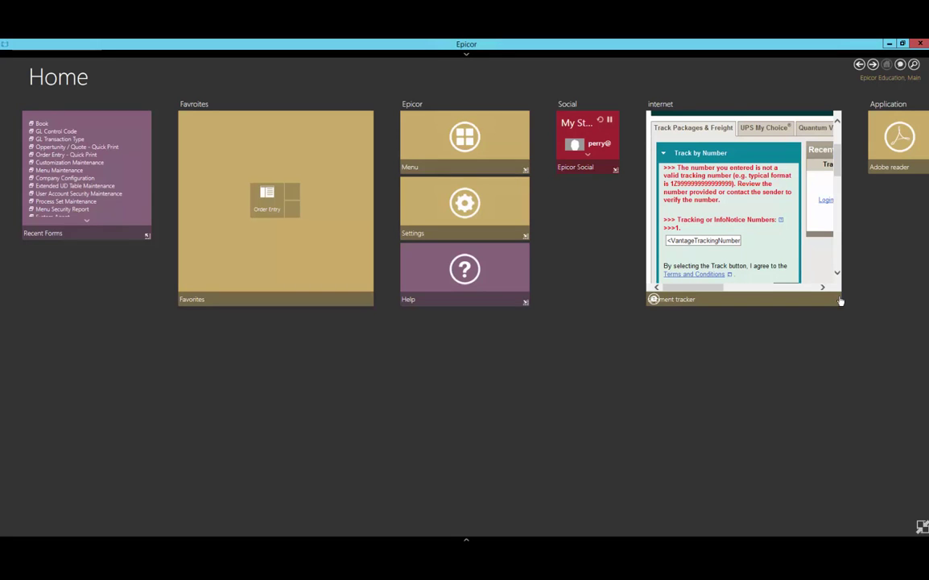
Step: Start a new BAQ Gadget tile in a newly created 'Parts' tile group
right_click(880, 281)
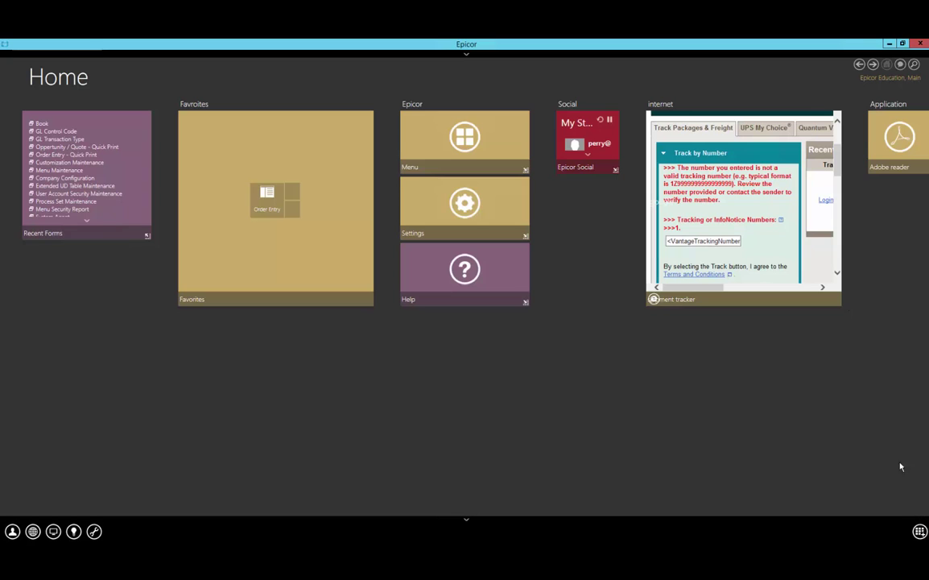
click(920, 529)
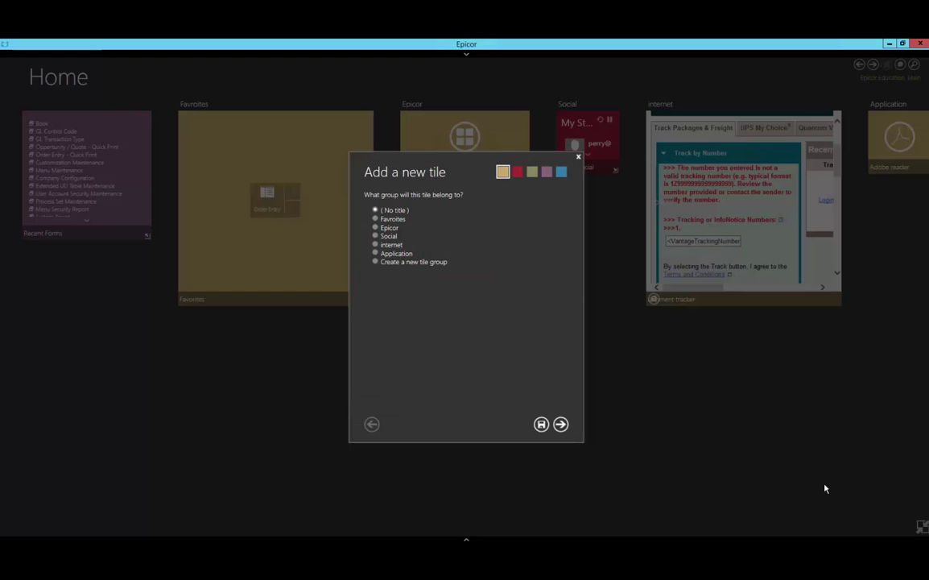
click(427, 262)
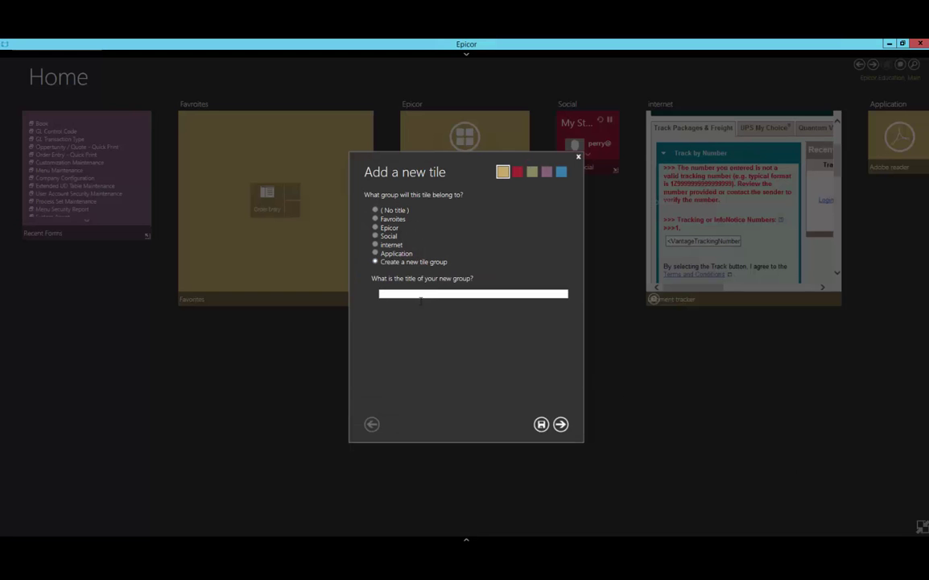
text(Parts)
click(561, 424)
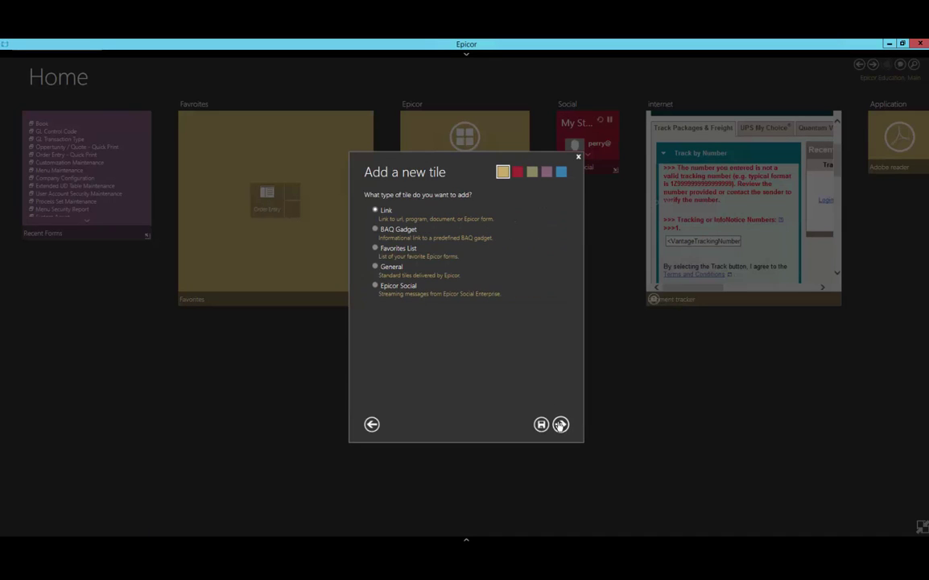
click(375, 230)
click(560, 424)
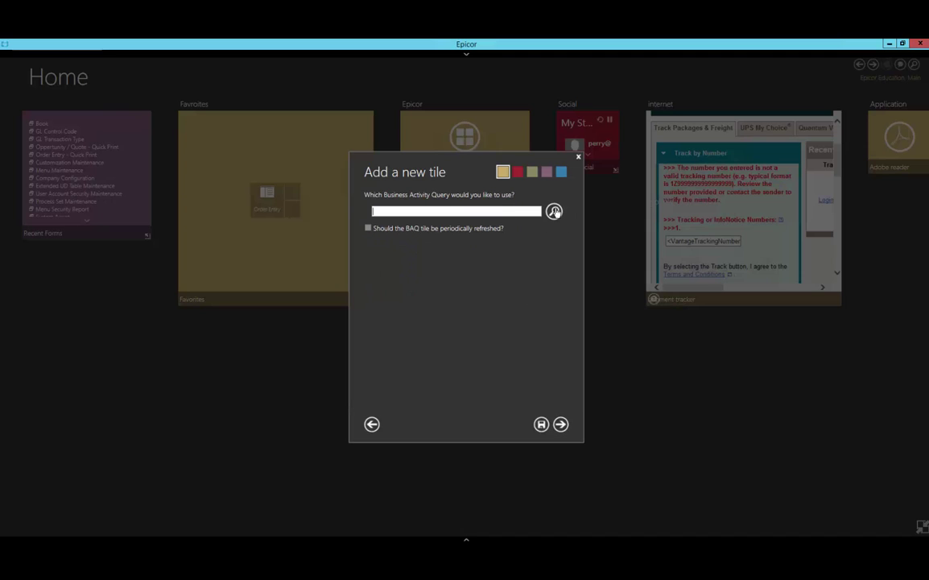
Step: Search business activity queries for 'example' and pick ExampleQuery for the tile
click(554, 211)
click(602, 141)
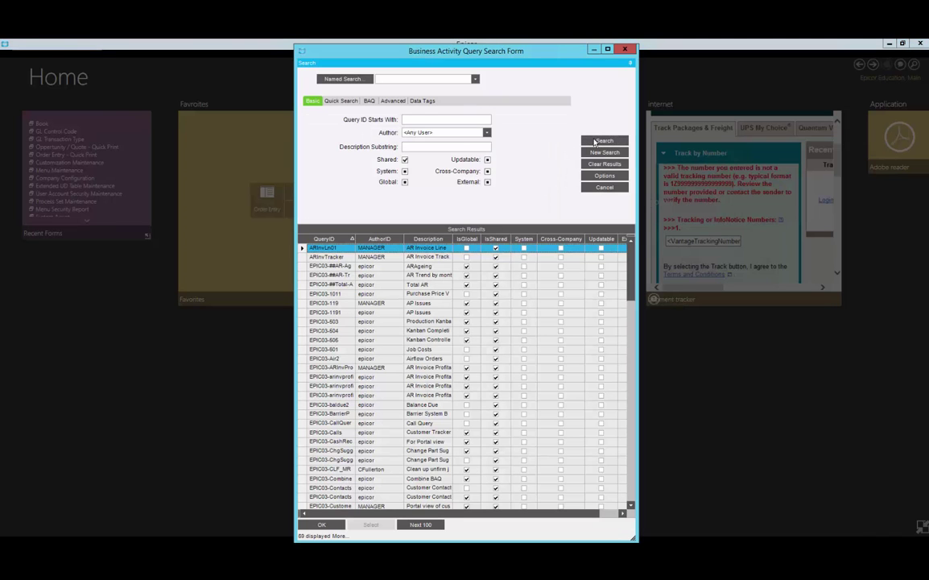
text(example)
key(Return)
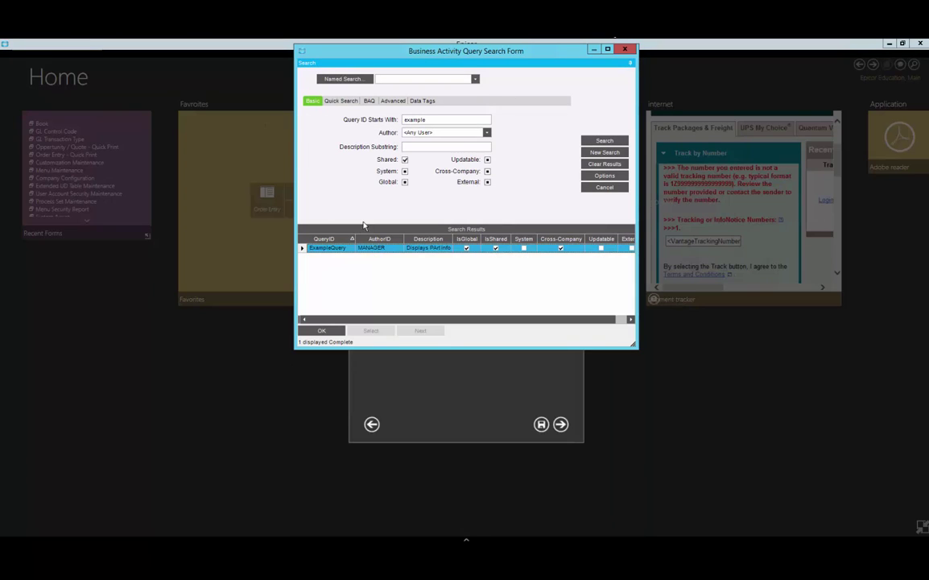
double_click(331, 250)
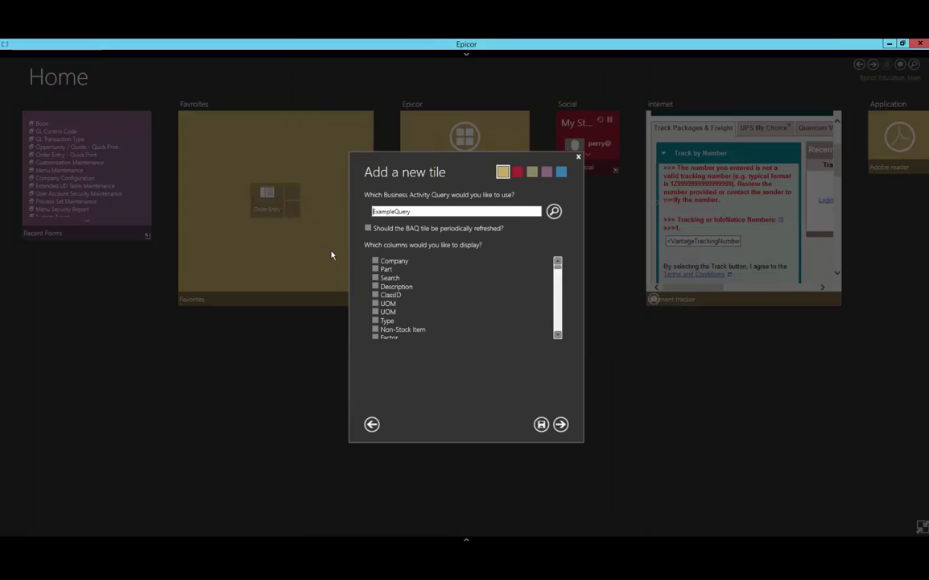
Step: Turn on a 30-minute periodic refresh and include the Part column in the tile
click(368, 228)
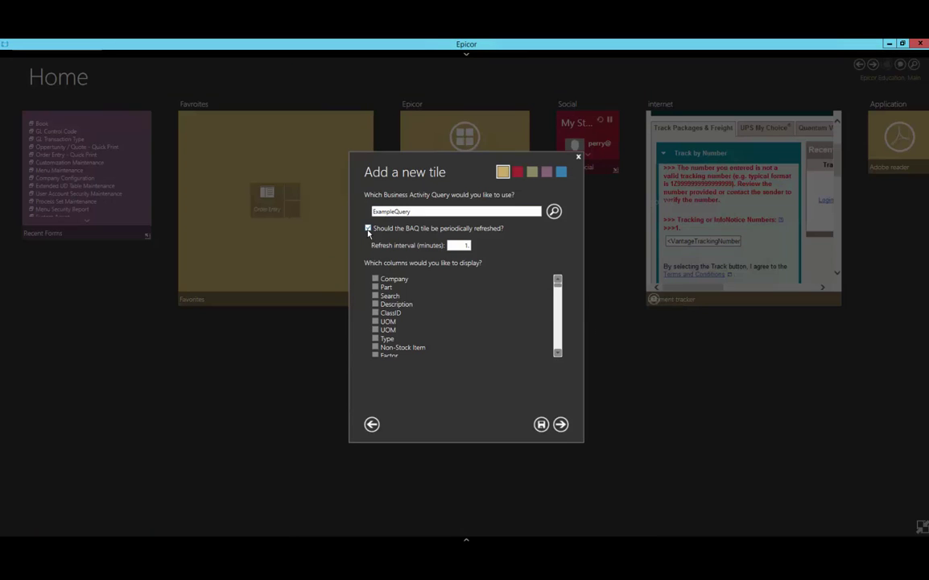
double_click(461, 247)
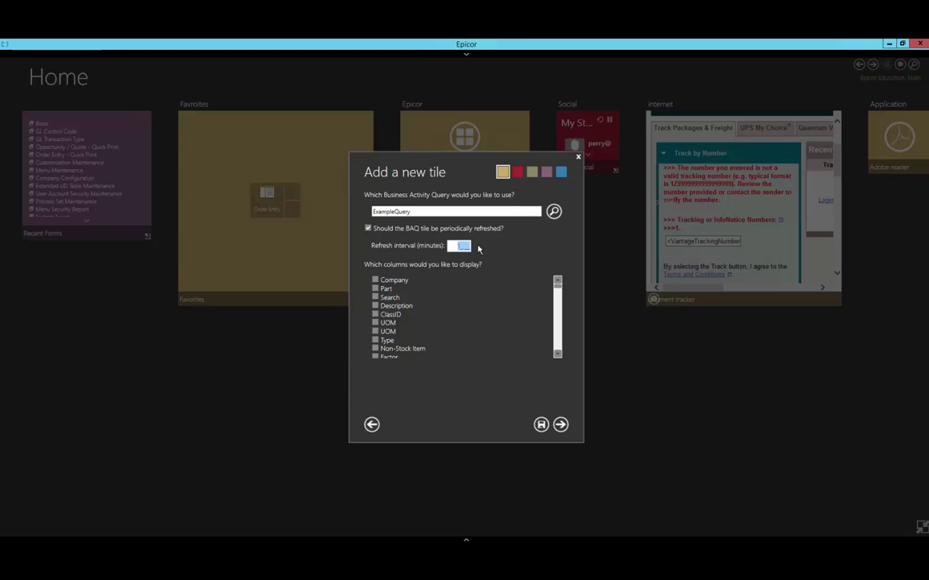
text(30)
key(Tab)
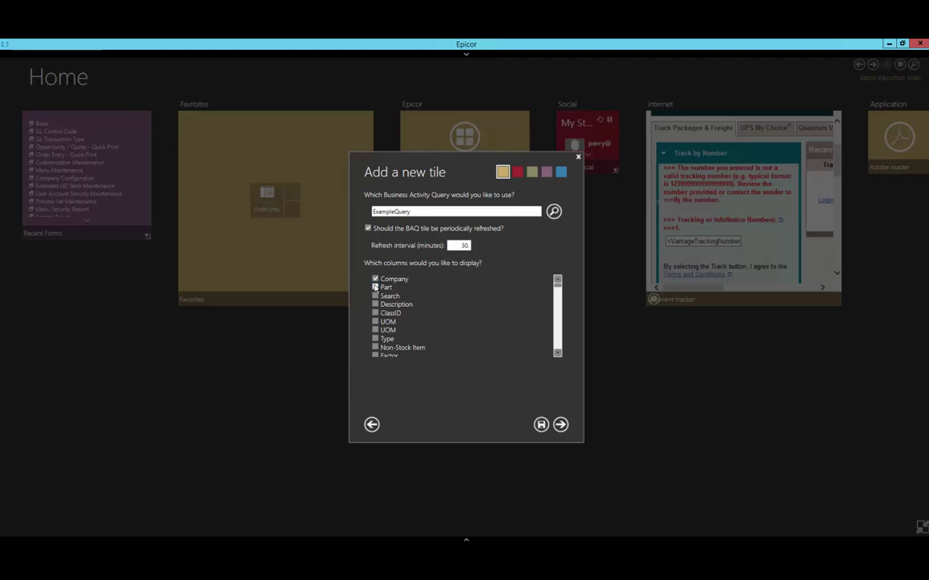
click(374, 286)
click(560, 425)
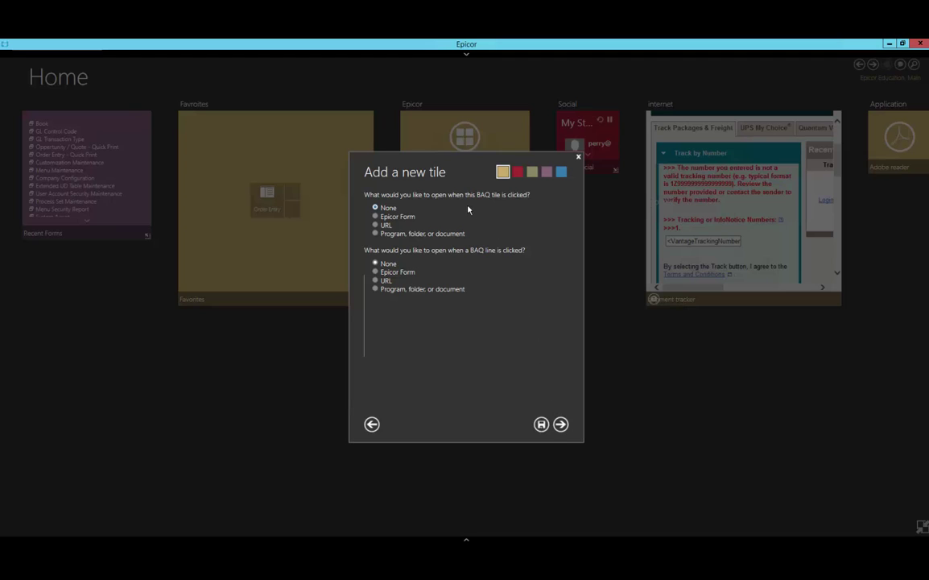
Step: Make the tile open the Part form and BAQ line clicks open the Wikipedia URL
click(390, 218)
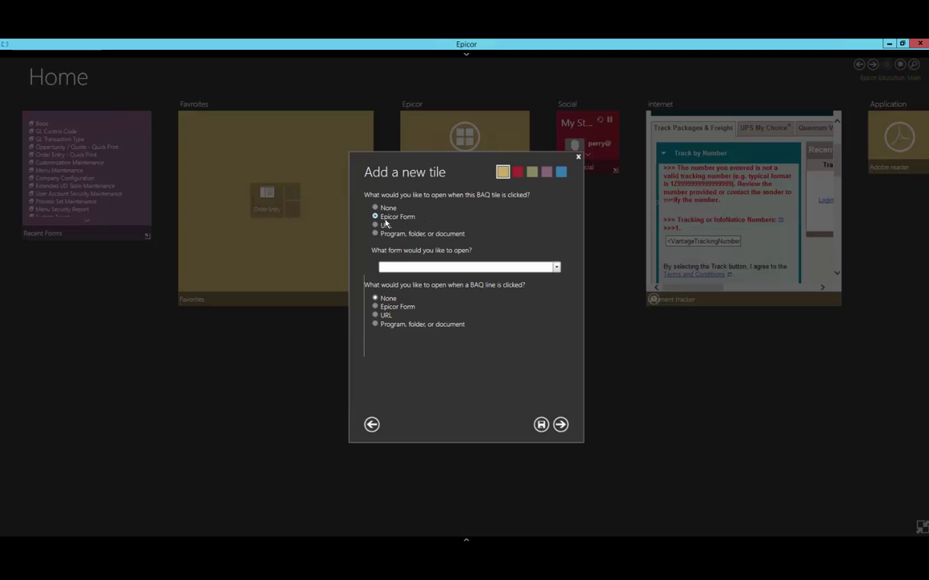
click(557, 268)
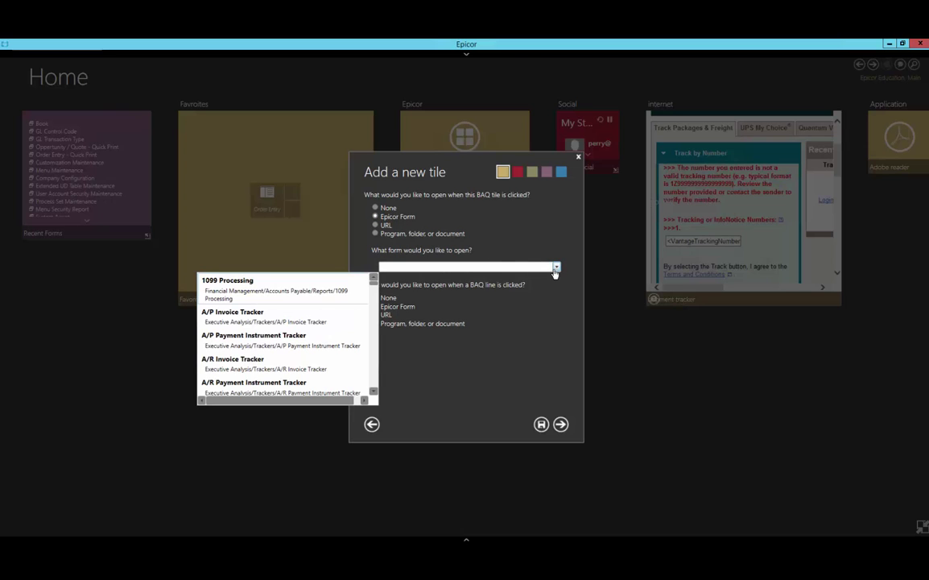
text(Part)
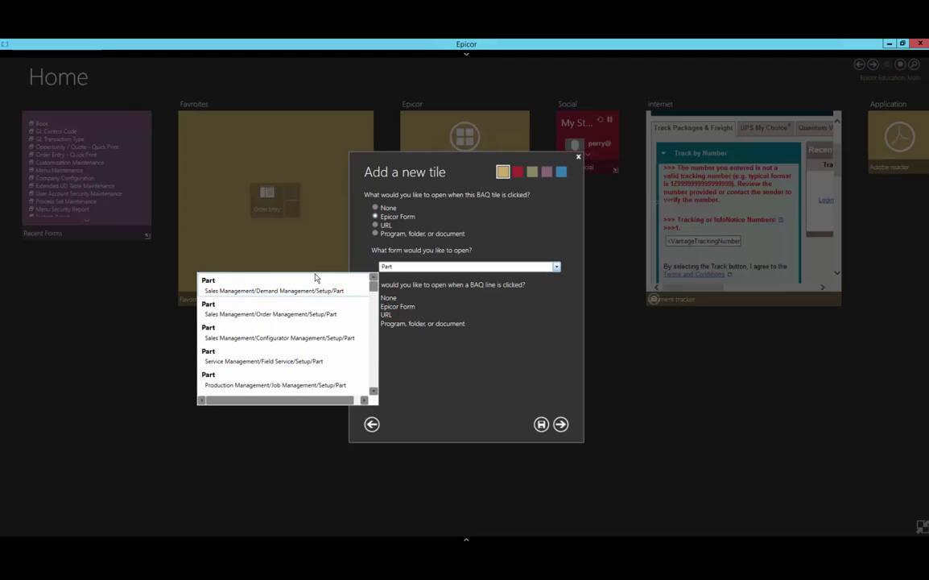
click(307, 288)
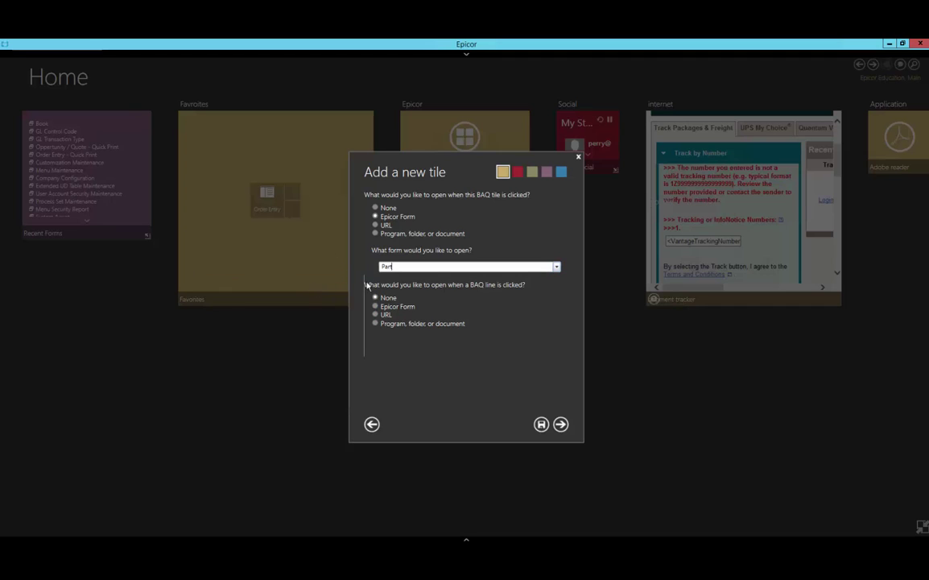
click(375, 314)
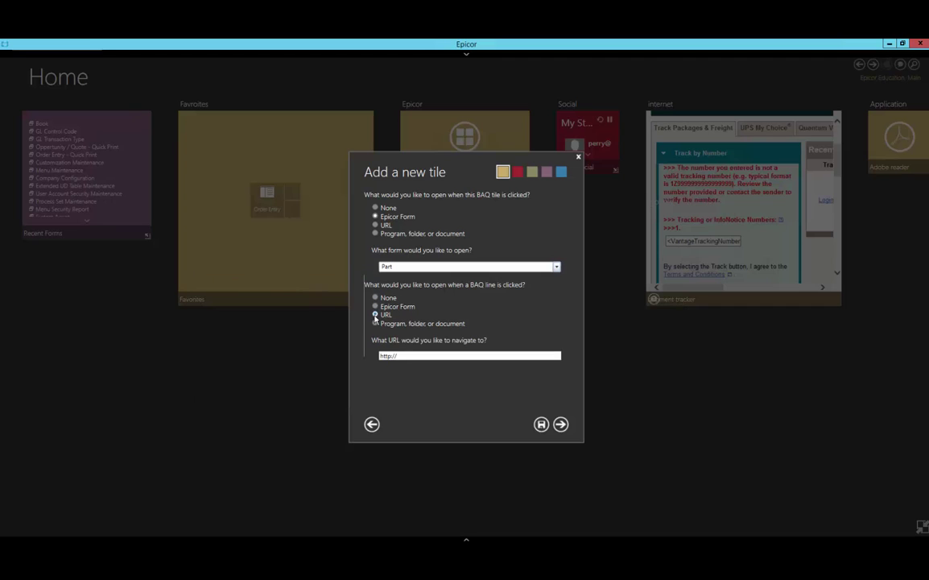
drag(408, 355, 357, 358)
text(https://en.wikipedia.org/wiki/Units_of_measurement)
Step: Size the tile to width 4 and height 3
click(561, 425)
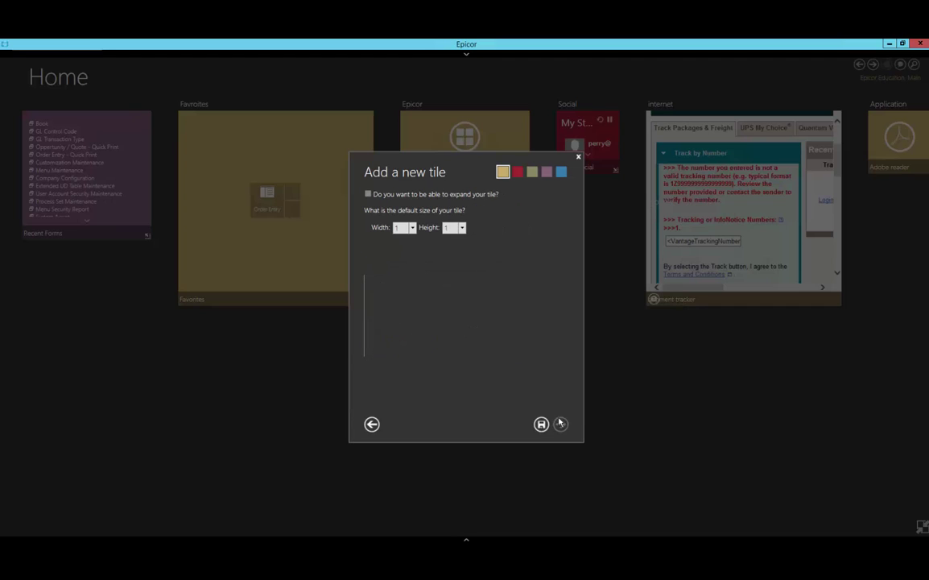
click(413, 227)
click(410, 228)
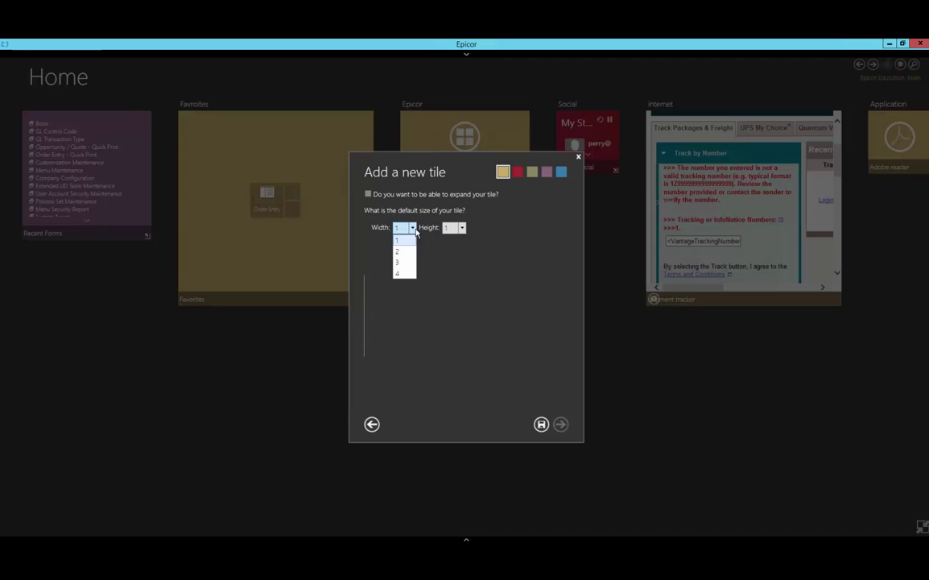
click(409, 280)
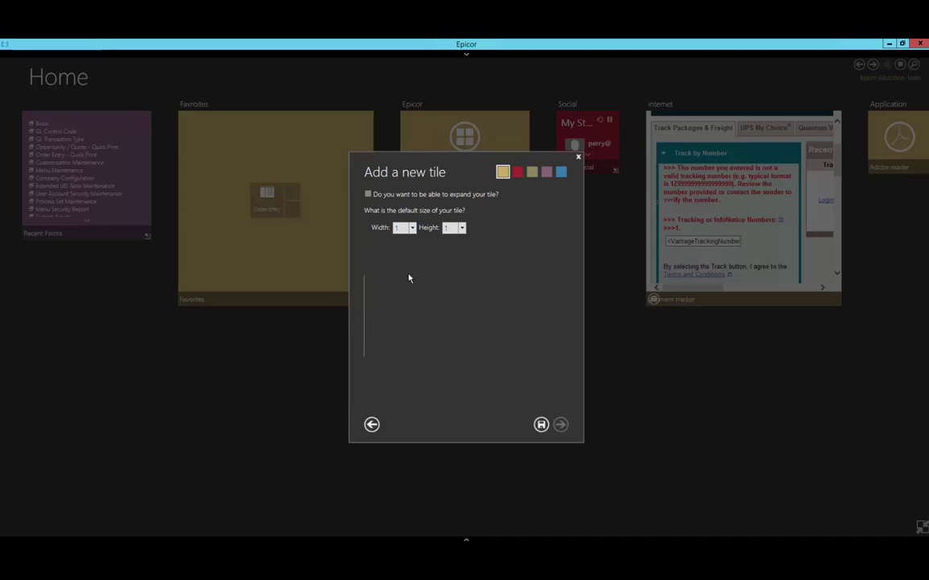
click(459, 229)
click(460, 261)
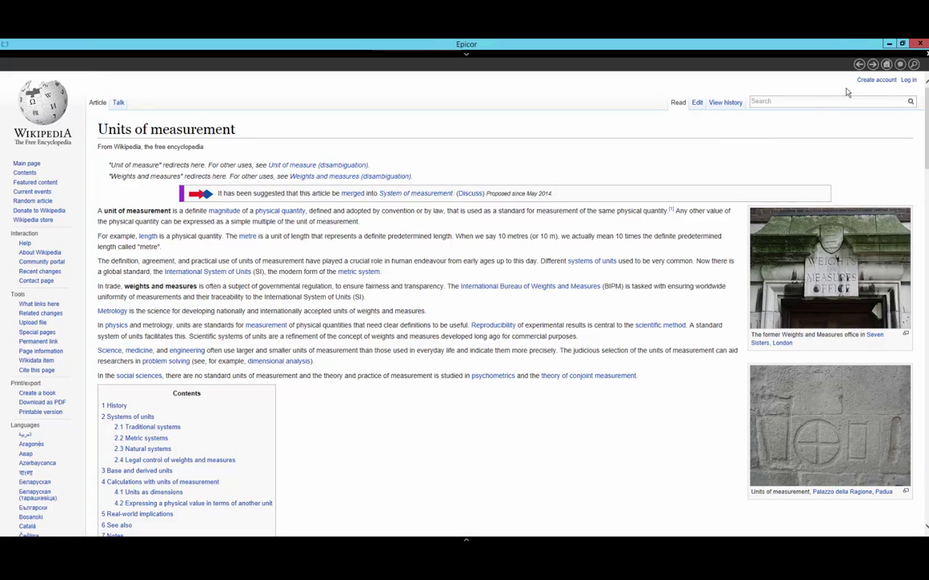
click(886, 65)
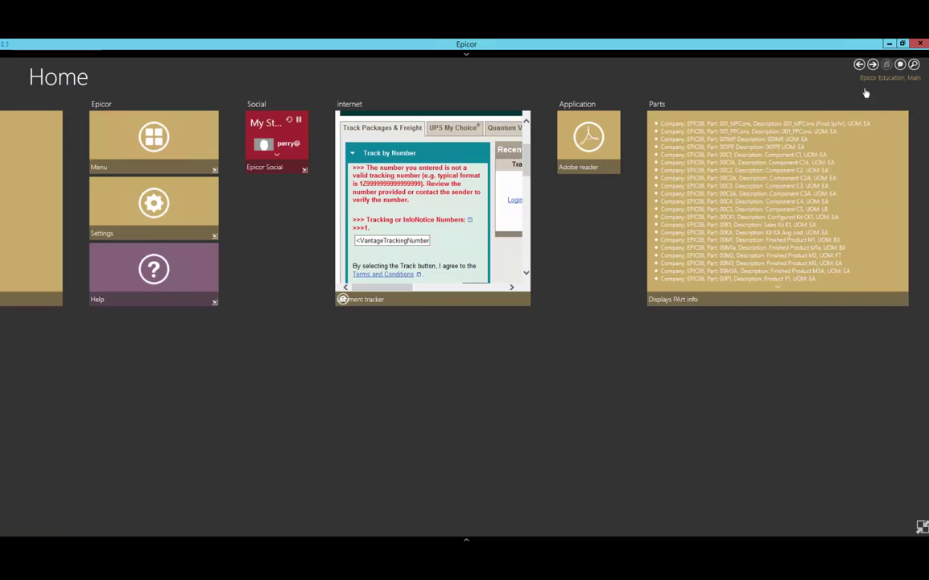
click(725, 304)
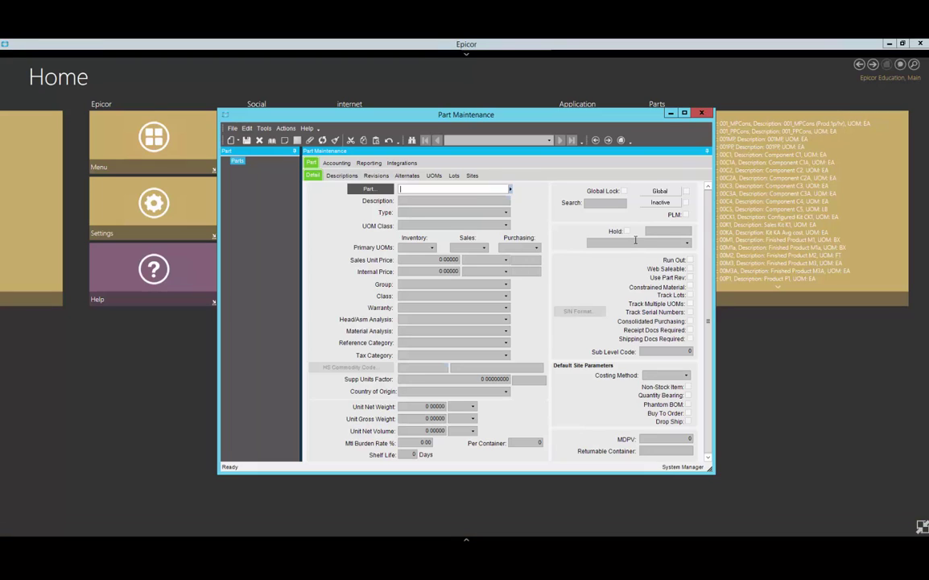
click(702, 114)
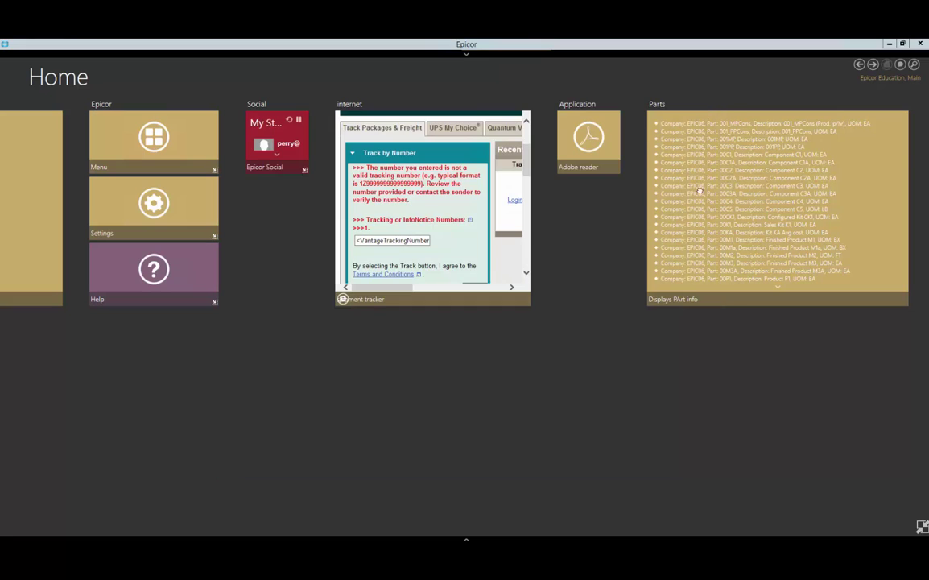
Step: Edit the Parts tile so row clicks open the Part form with Part context, and save
right_click(735, 296)
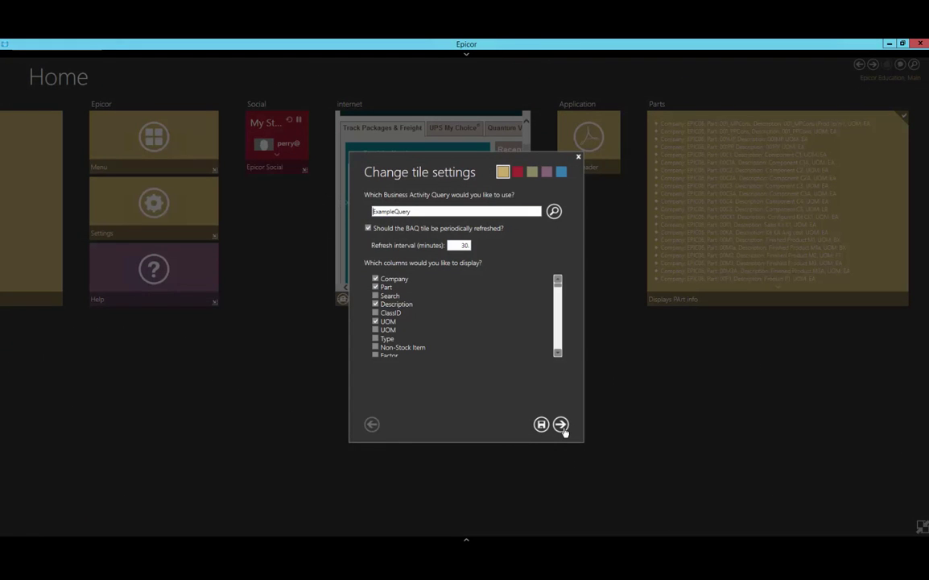
click(561, 424)
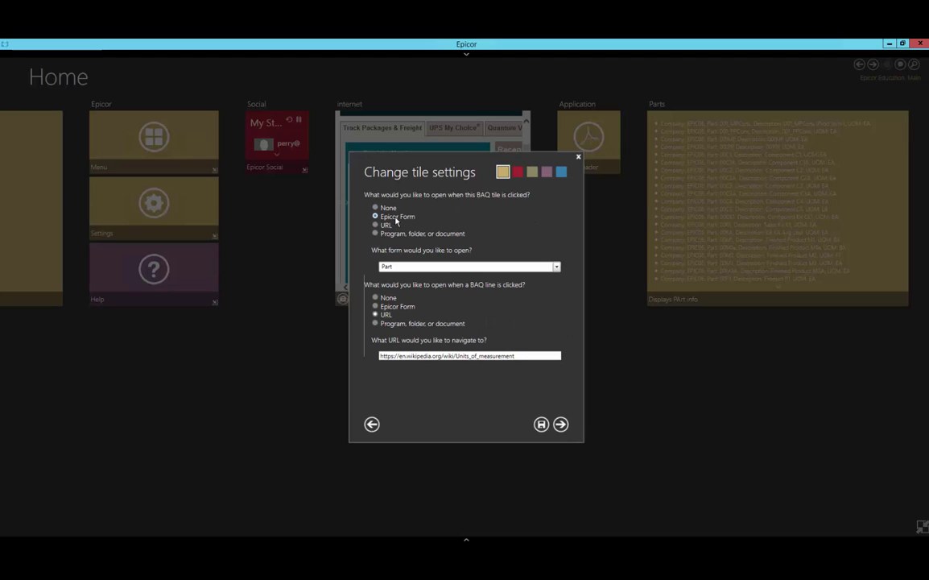
click(406, 310)
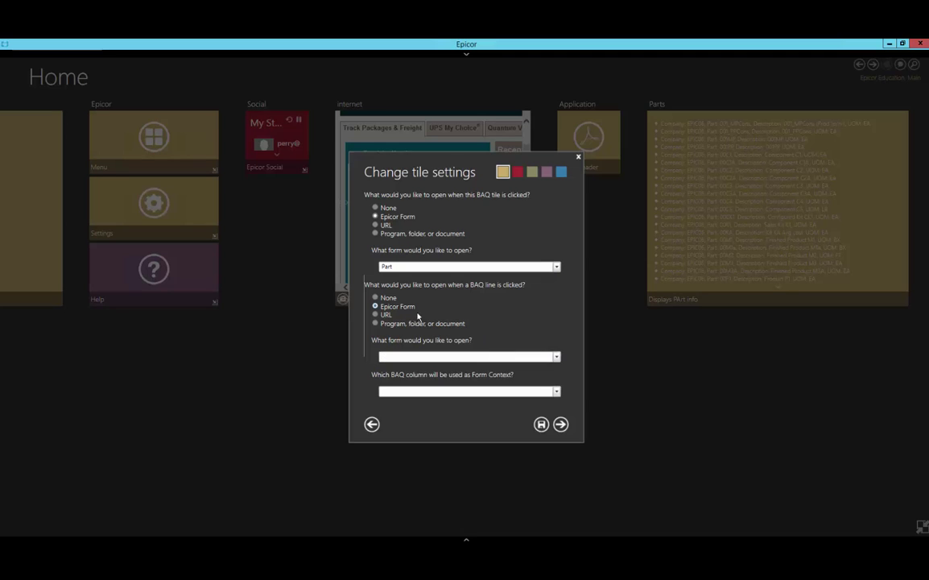
click(556, 357)
text(Part)
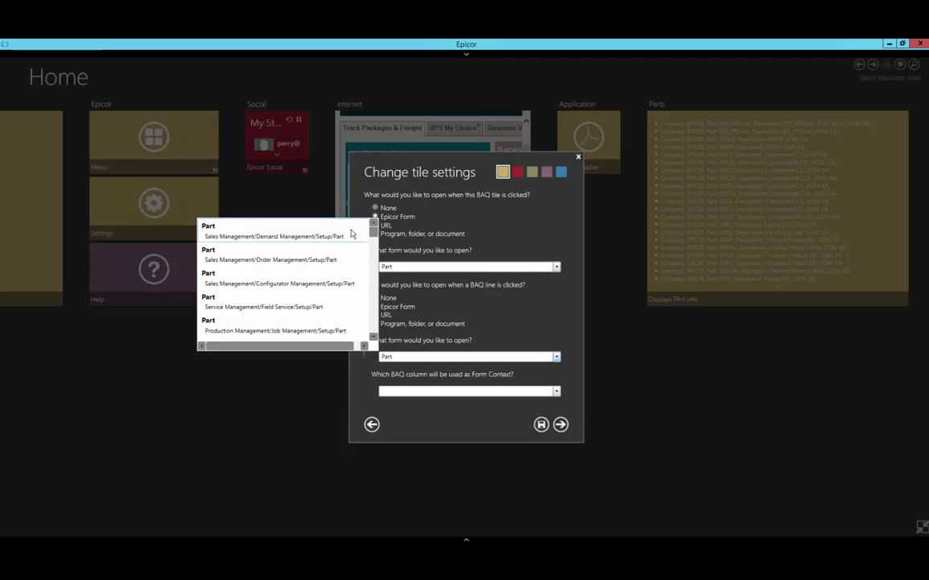
click(315, 210)
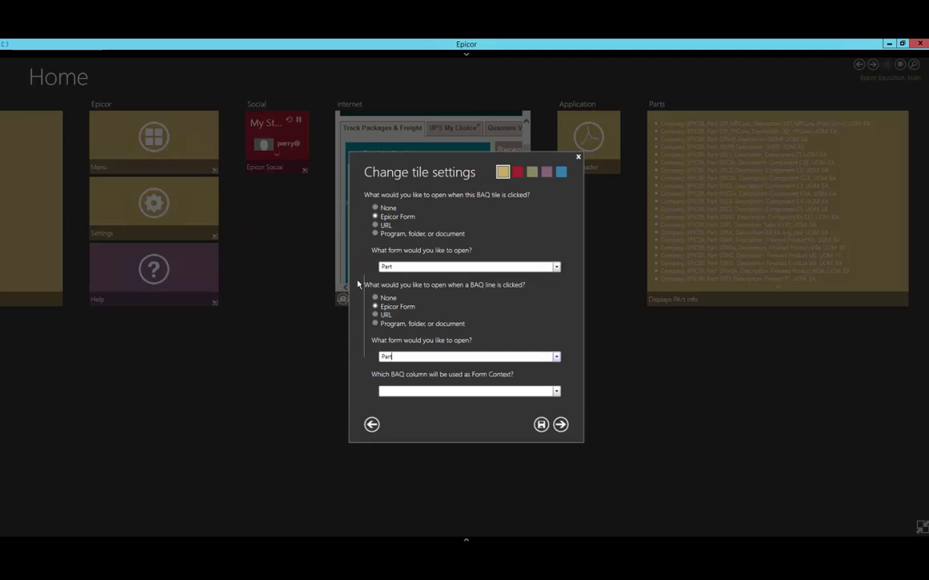
click(557, 392)
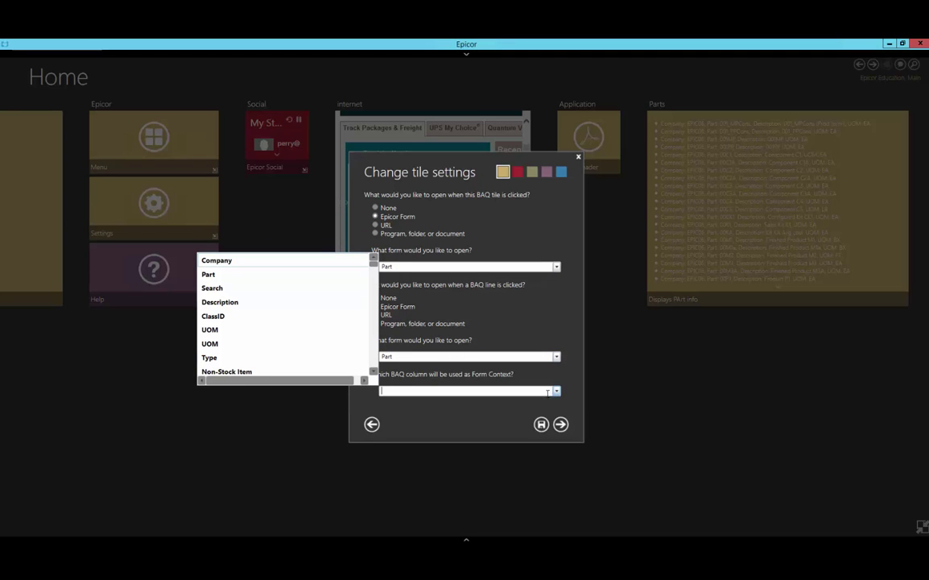
click(221, 274)
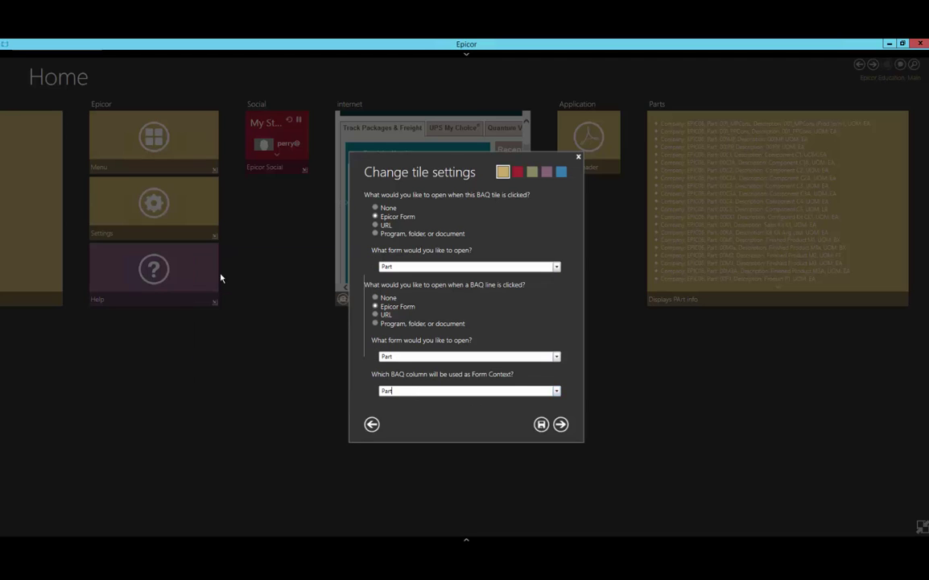
click(559, 423)
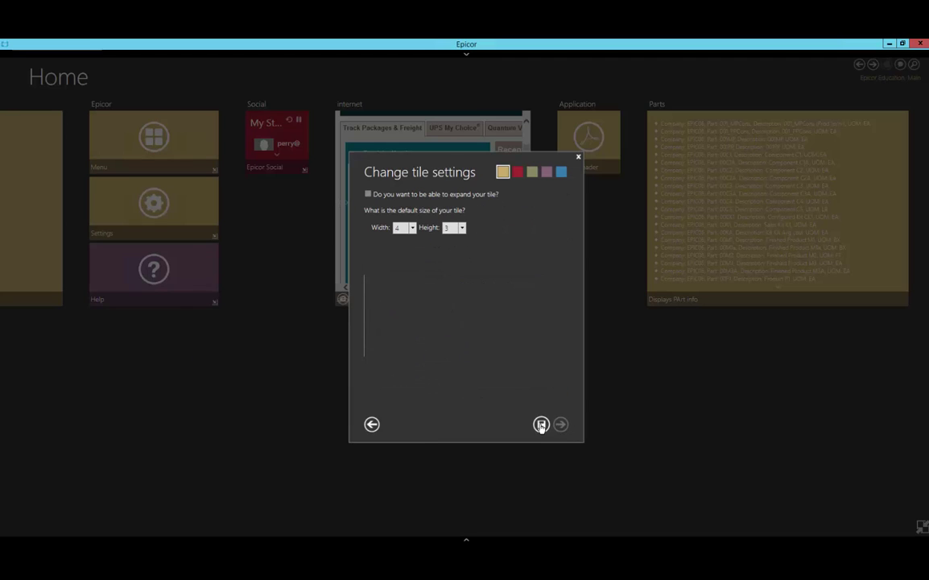
click(541, 425)
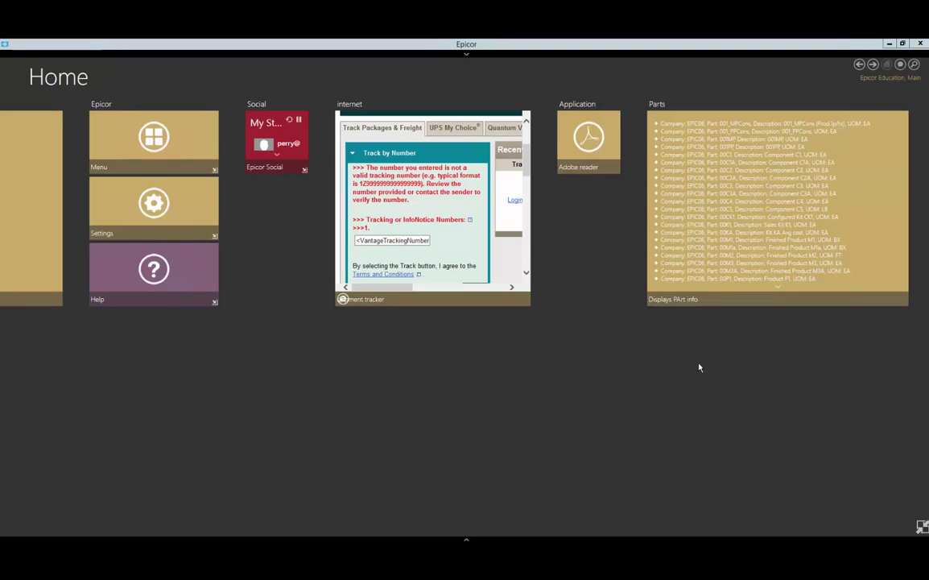
Step: Open part 00C1 from the Parts tile and delete its description text
click(734, 157)
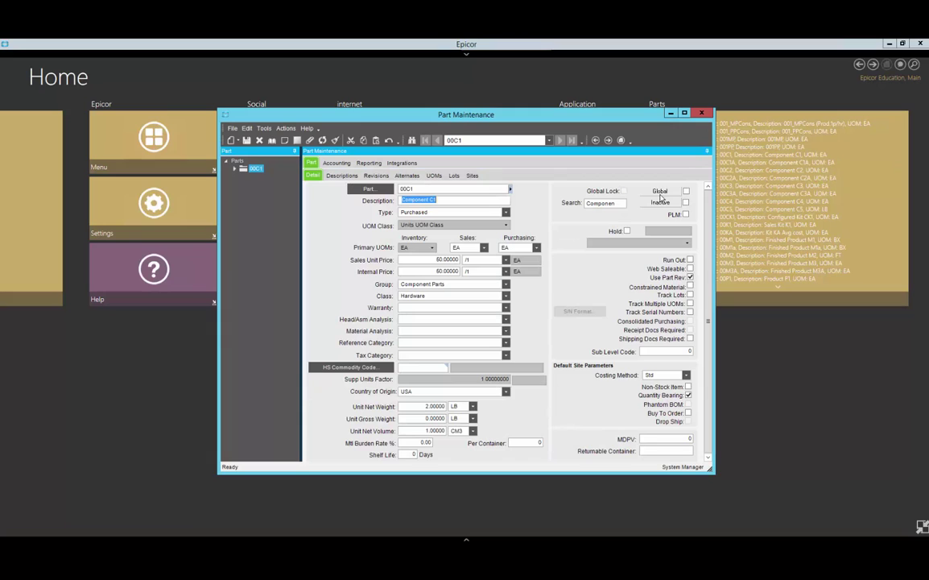
key(Delete)
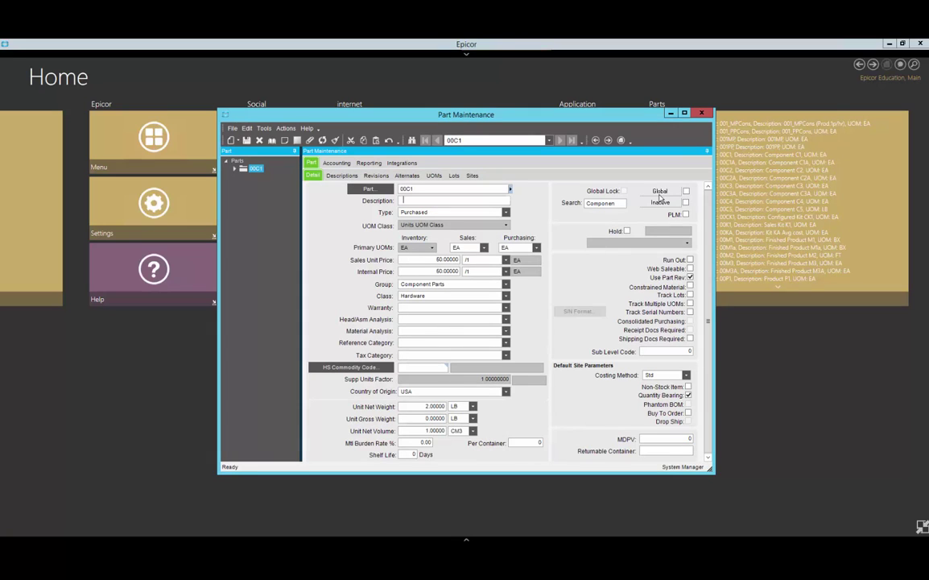